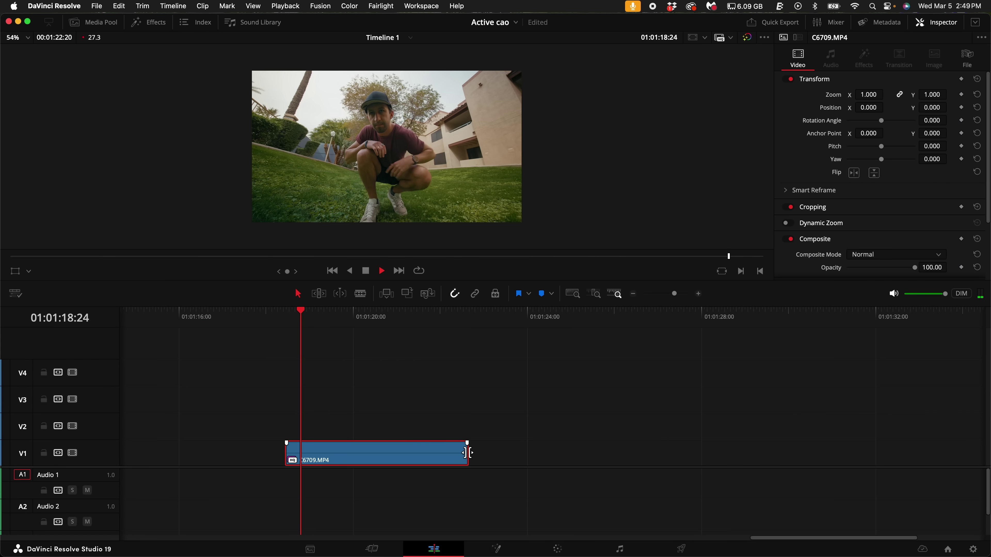
key(space)
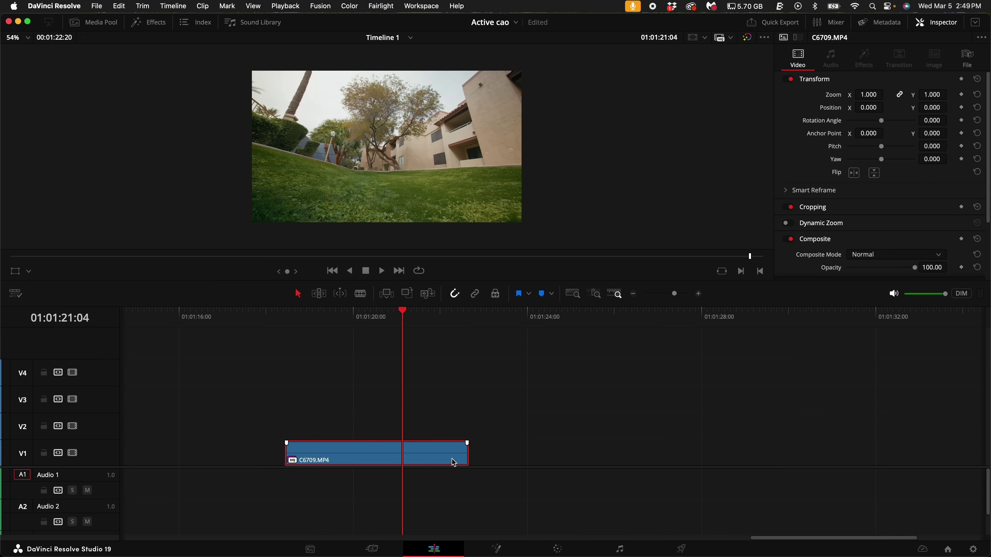
Step: Razor C6709.MP4 at 01:01:21:04 and 01:01:21:16 and lift the short piece onto V3
key(b)
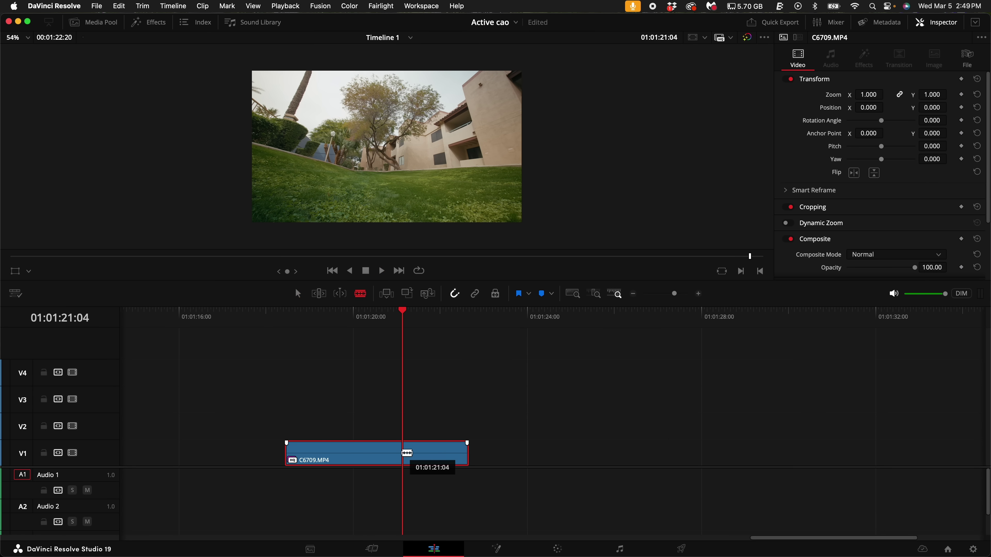
click(403, 455)
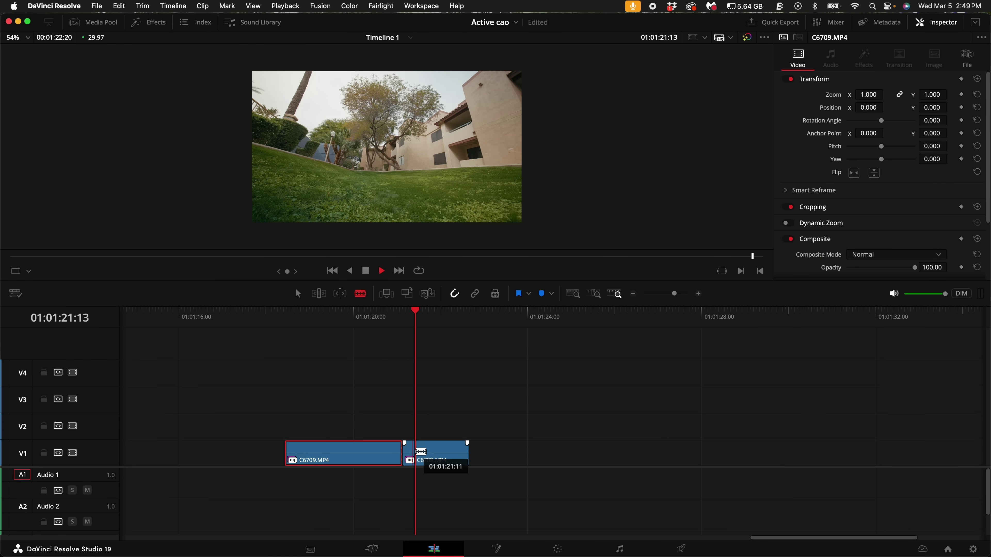
click(420, 453)
key(a)
drag(415, 454, 412, 413)
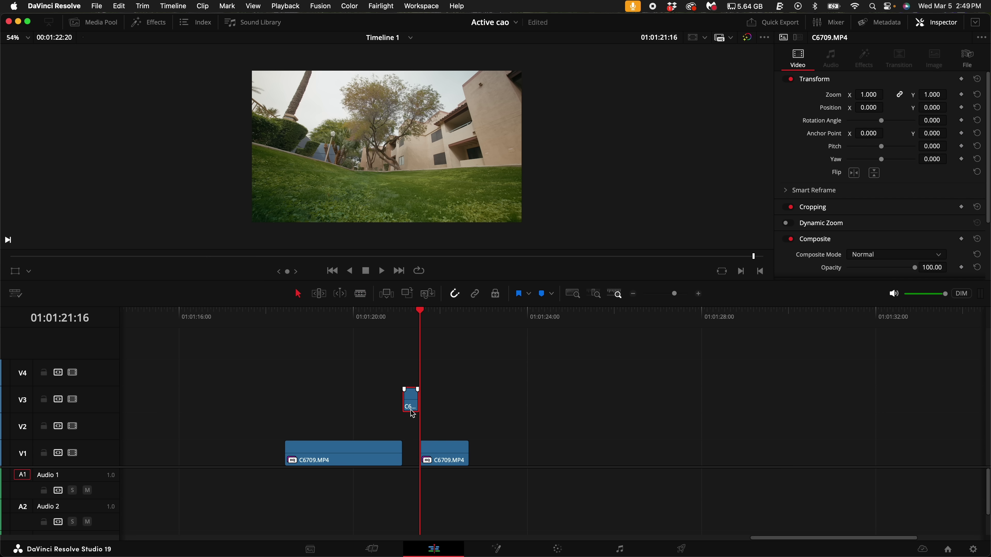
Step: Extend the second V1 clip, split it at 01:01:27:26, and delete the middle V1 piece
drag(463, 452, 704, 453)
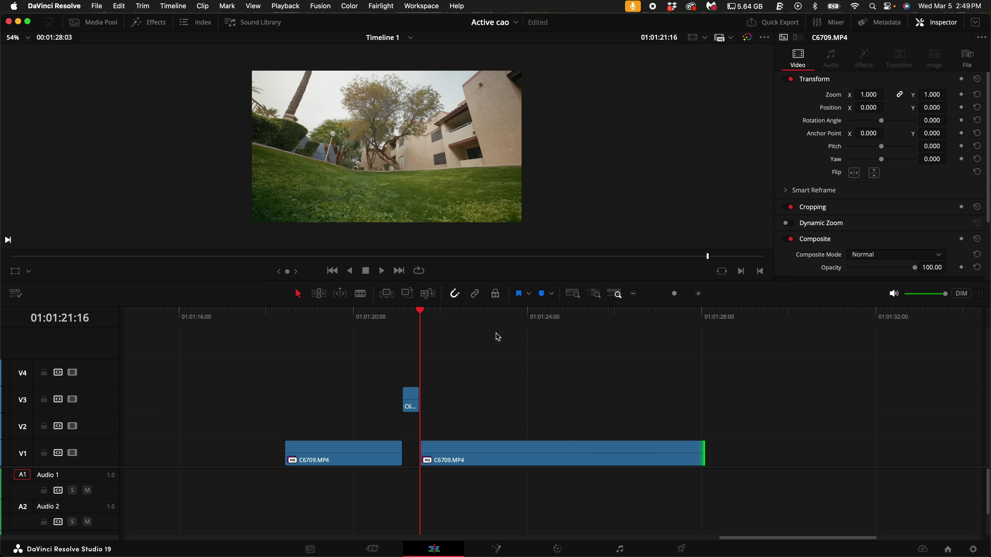
drag(446, 318, 627, 328)
drag(699, 454, 874, 452)
drag(632, 317, 696, 323)
key(super+b)
click(636, 459)
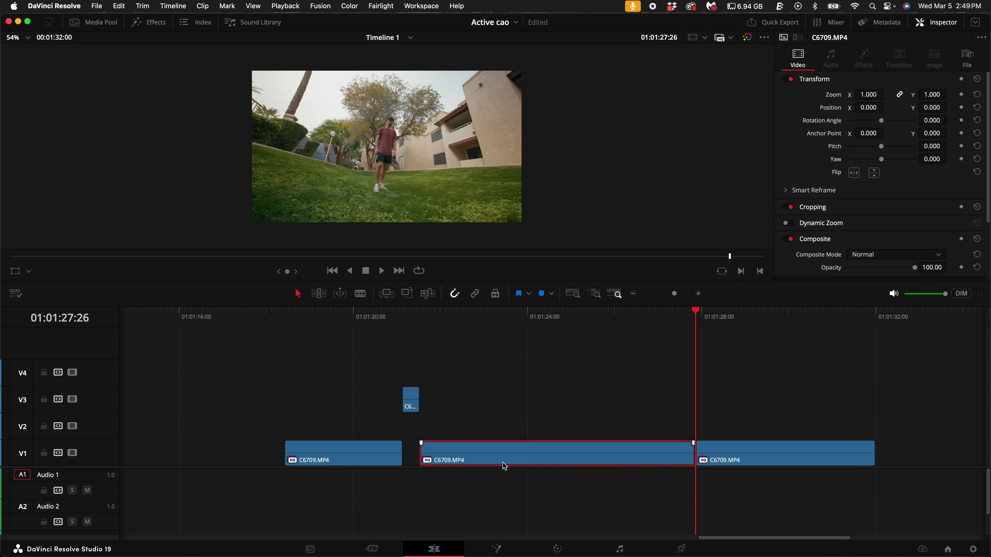
key(BackSpace)
click(338, 465)
Step: Remove the first V1 clip, slide the rest under V3, and make the V3 piece a lengthened freeze frame
key(BackSpace)
drag(787, 452, 509, 463)
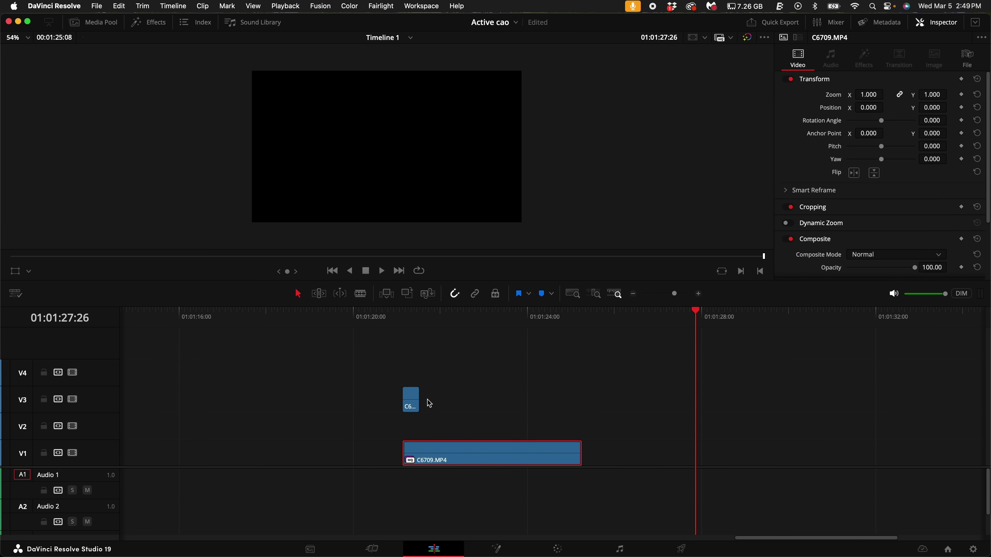
click(408, 335)
click(417, 408)
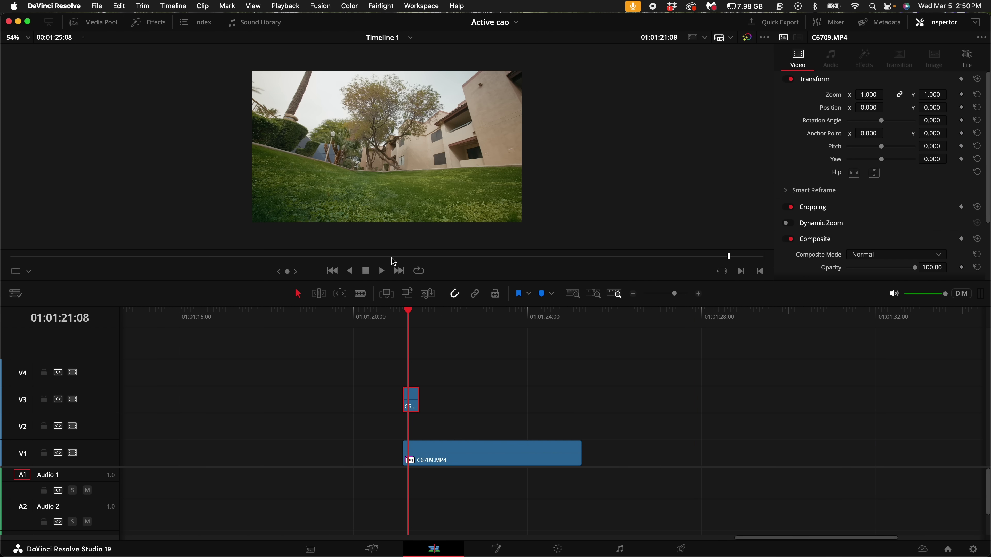
click(209, 3)
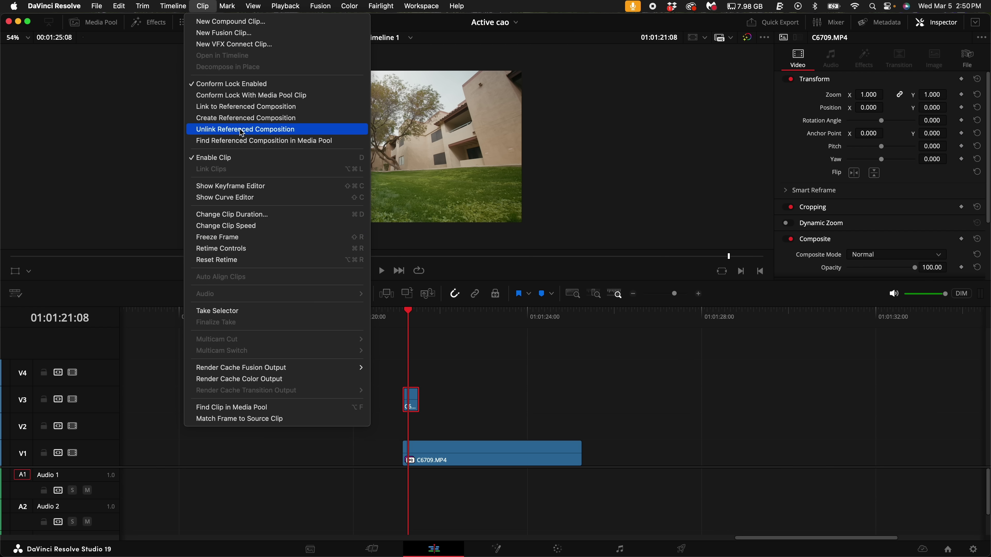
click(246, 241)
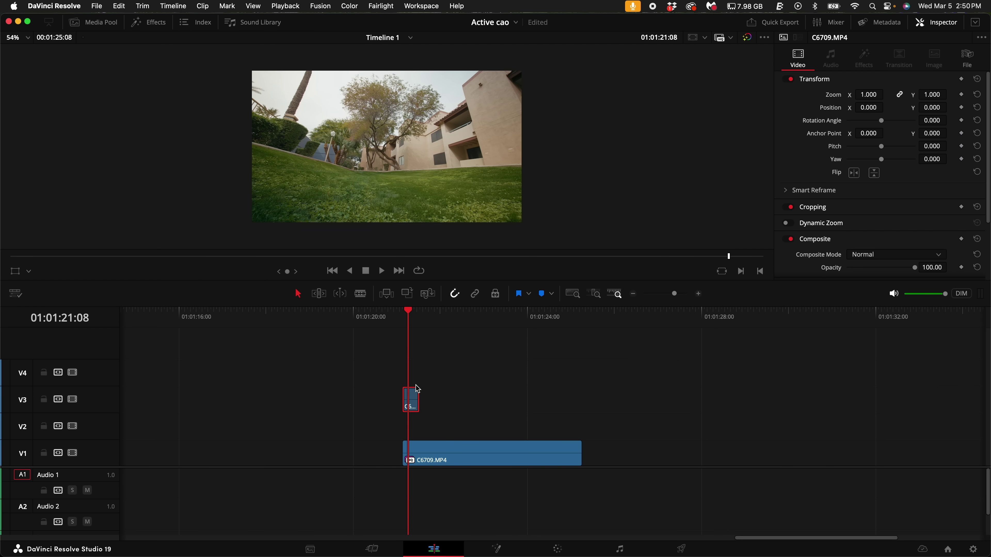
drag(417, 398, 584, 412)
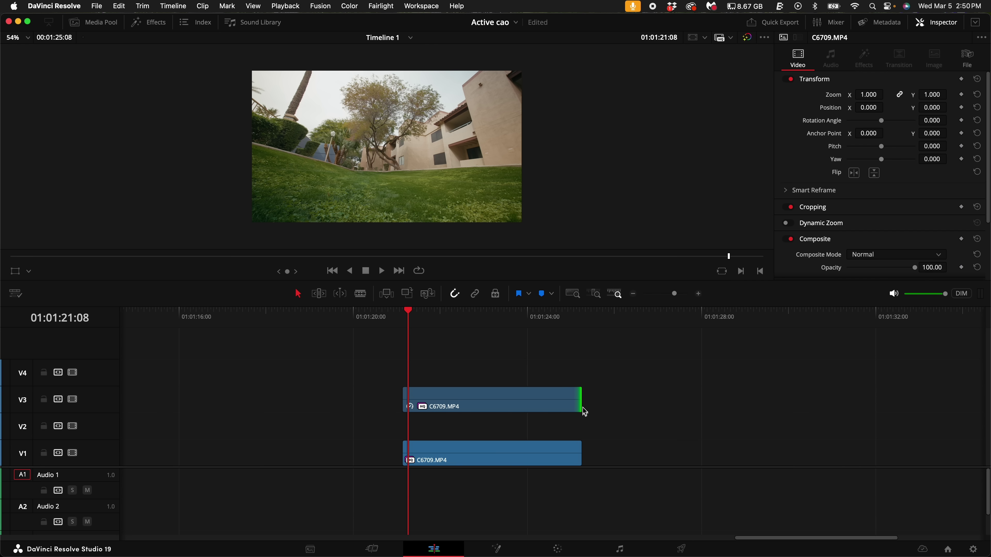
Step: Combine the V3 freeze frame and the V1 clip into Fusion Clip 4
drag(521, 368, 496, 502)
right_click(523, 457)
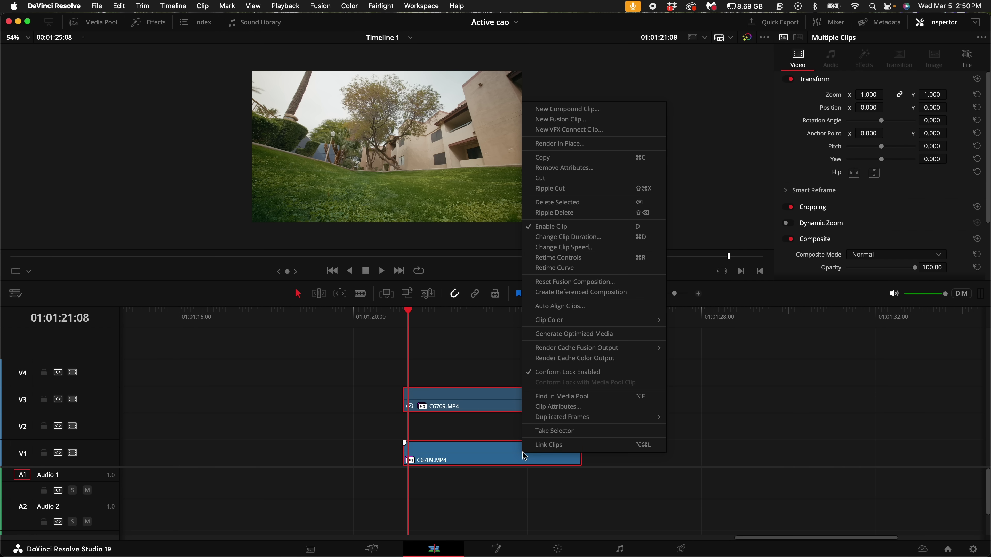
click(599, 120)
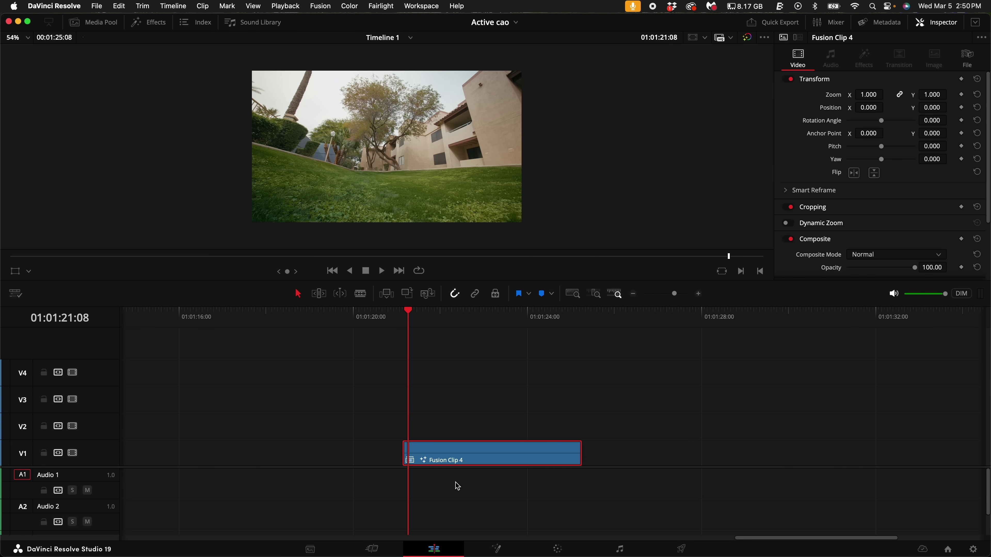
Step: On the Fusion page, delete the three Merge nodes, Background1 and the empty MediaIn2 node
click(495, 549)
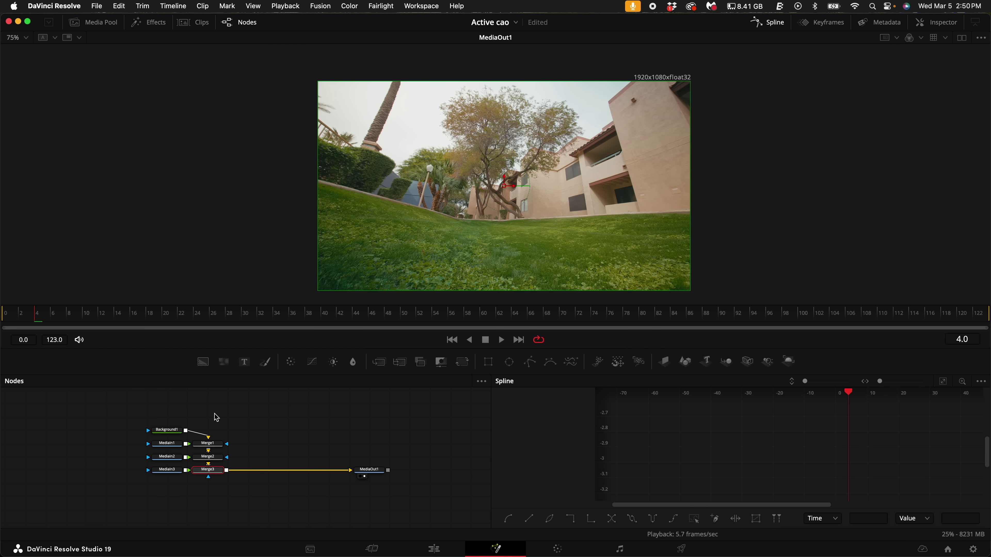
drag(217, 417, 217, 493)
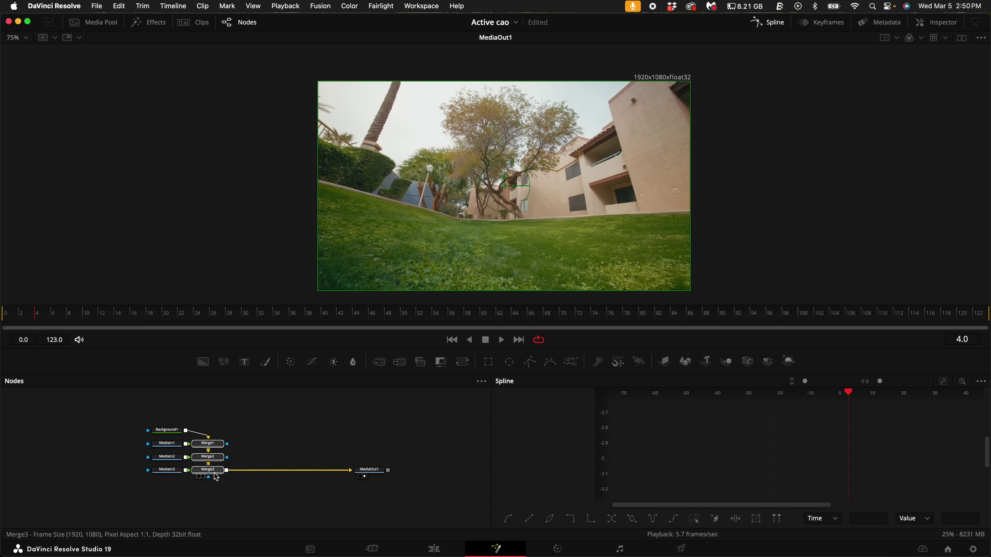
key(Delete)
key(Delete)
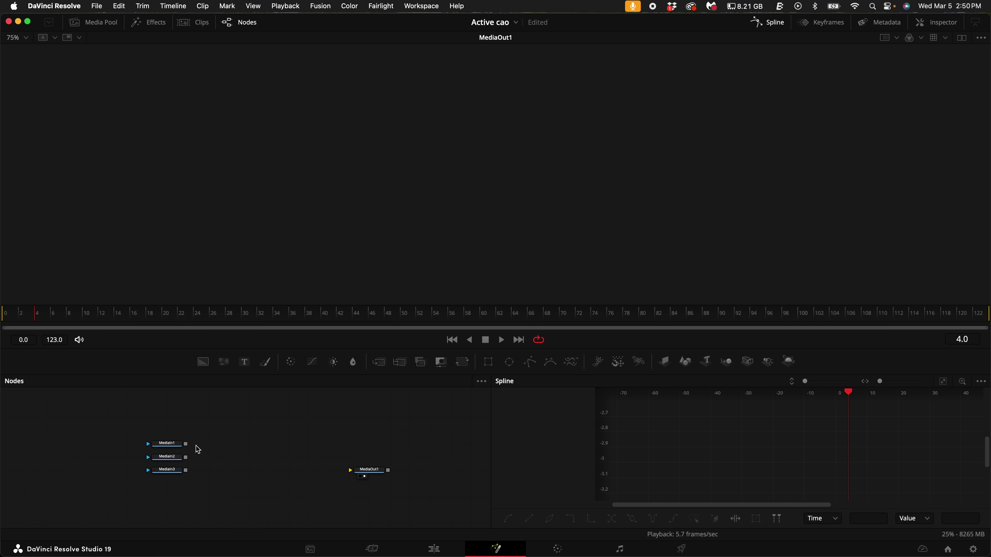
click(248, 354)
key(1)
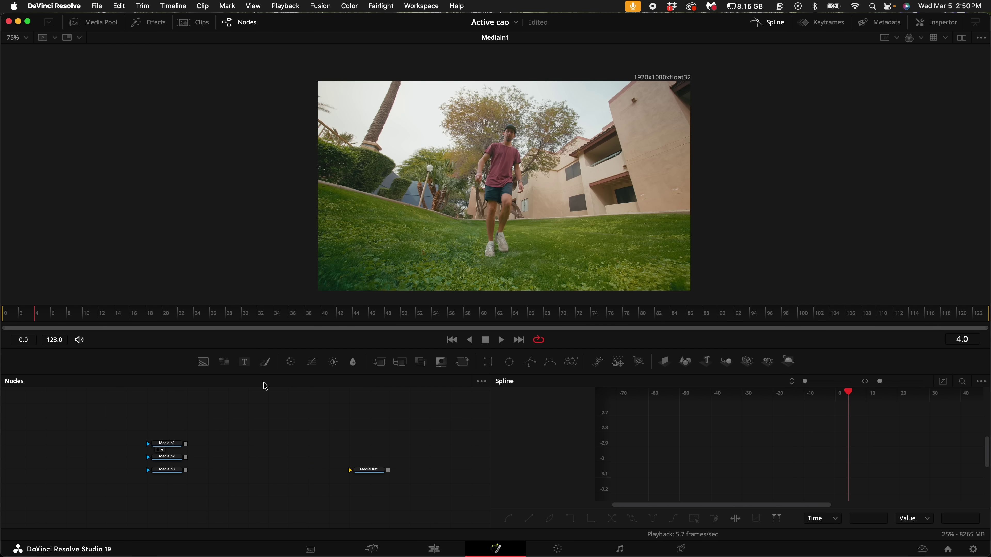
drag(177, 446, 384, 429)
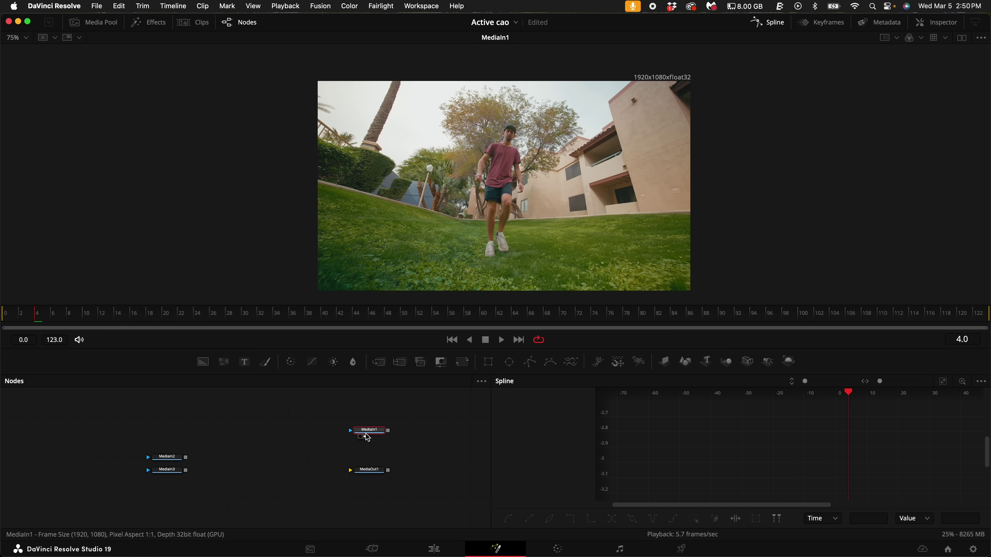
click(161, 463)
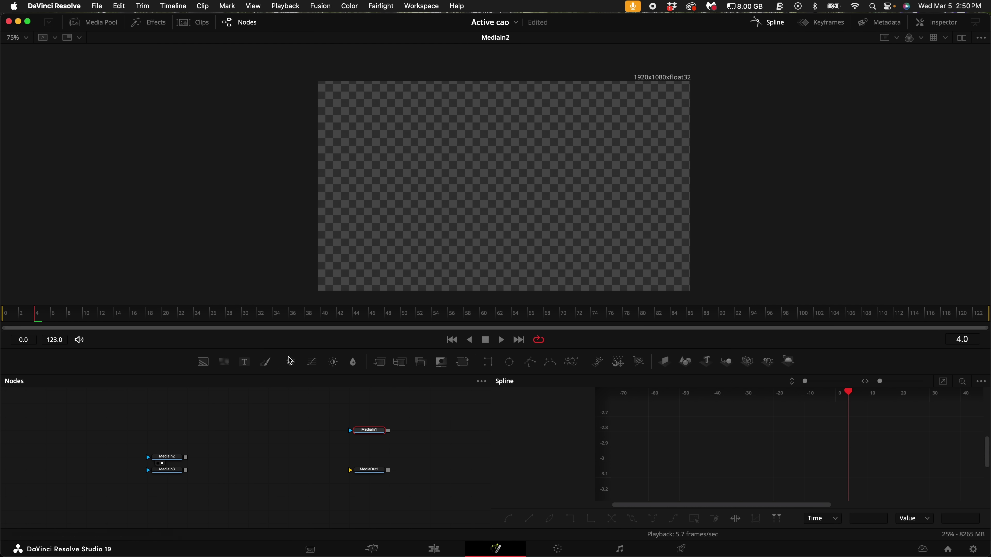
click(167, 469)
key(1)
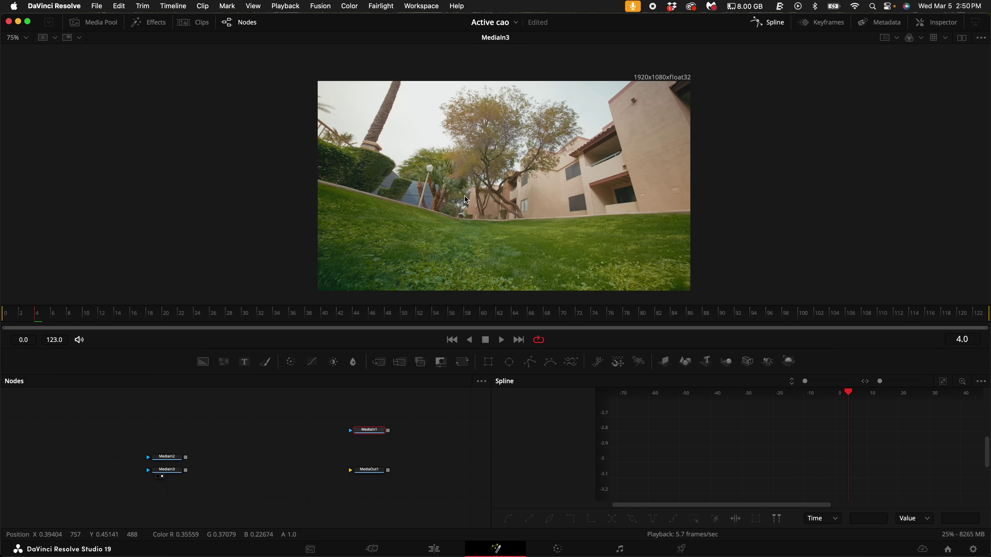
click(169, 457)
key(Delete)
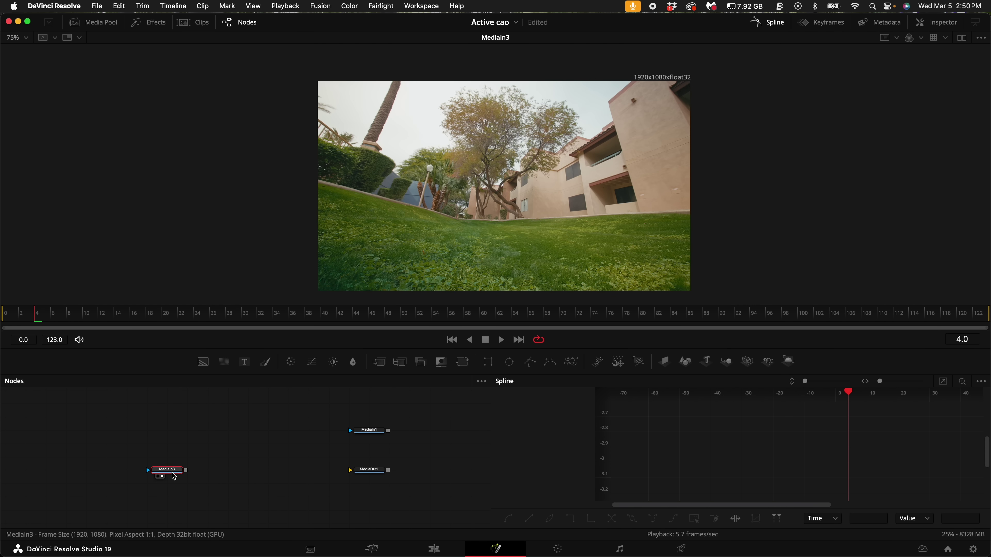
Step: Rename MediaIn3 to CleanPlate and MediaIn1 to Stomp, then wire CleanPlate into MediaOut1
right_click(176, 474)
click(221, 387)
text(Clean)
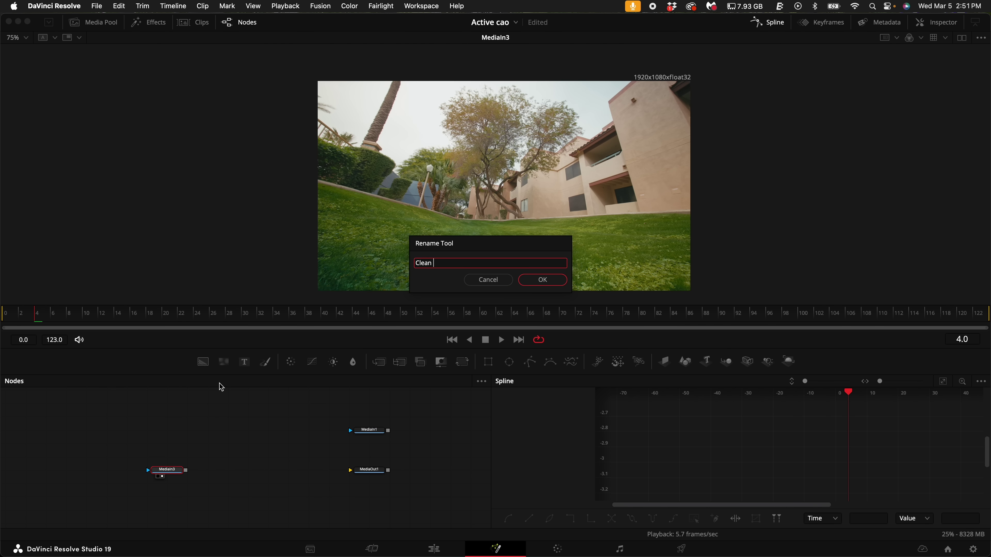
text( Plate)
key(Return)
right_click(370, 430)
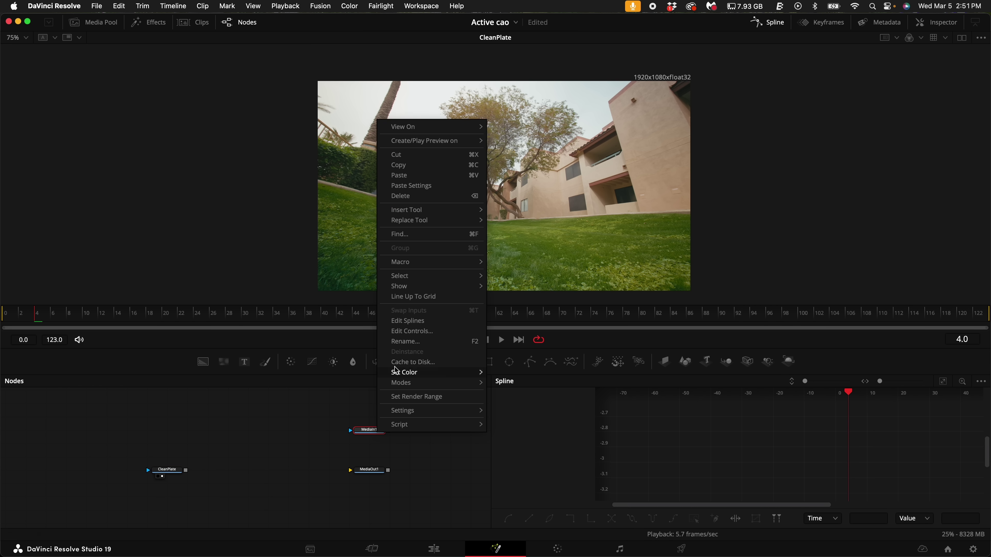
click(417, 344)
text(Stomp)
key(Return)
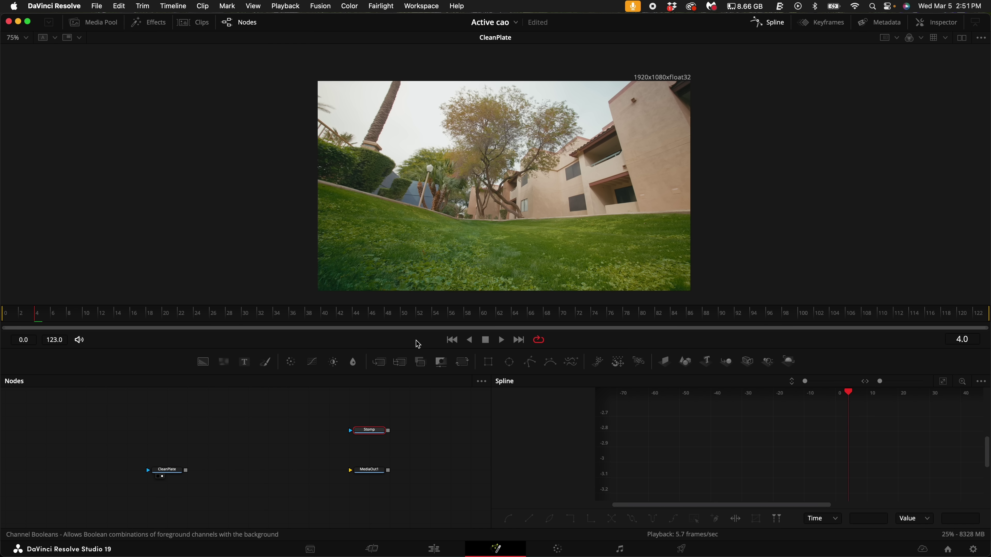
drag(370, 430, 127, 430)
drag(185, 470, 366, 473)
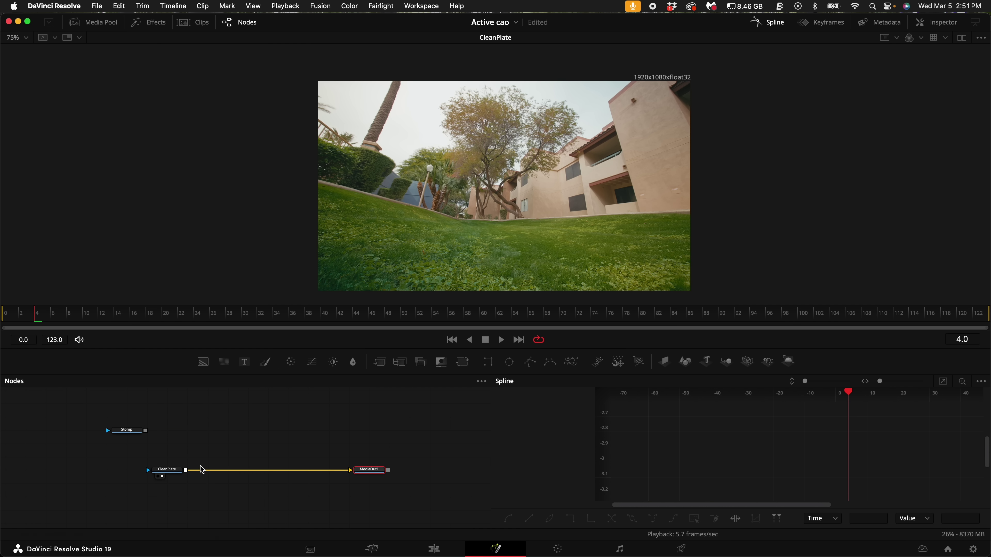
drag(126, 430, 166, 430)
Step: Add a Magic Mask after Stomp and draw a stroke over the man's torso in a split viewer
click(961, 37)
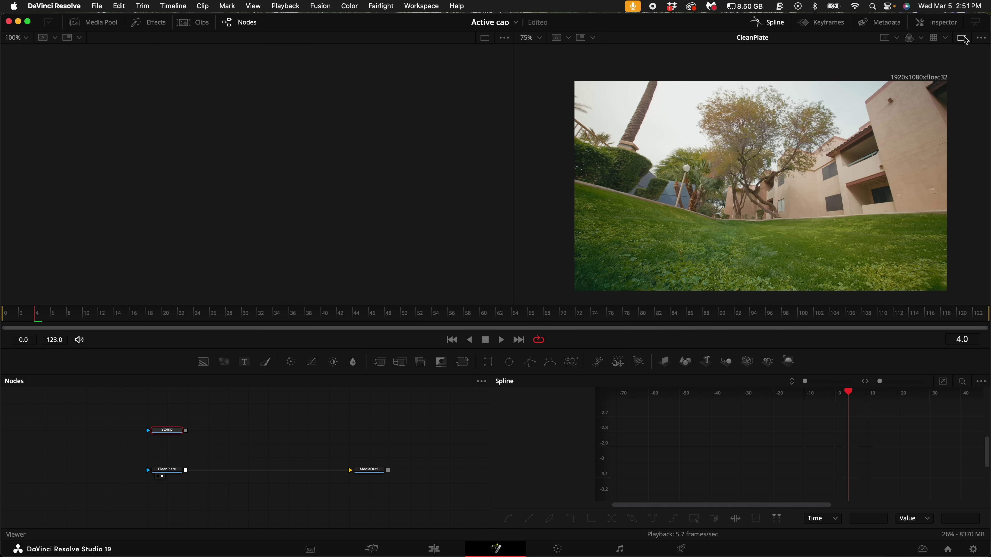
drag(517, 203, 446, 199)
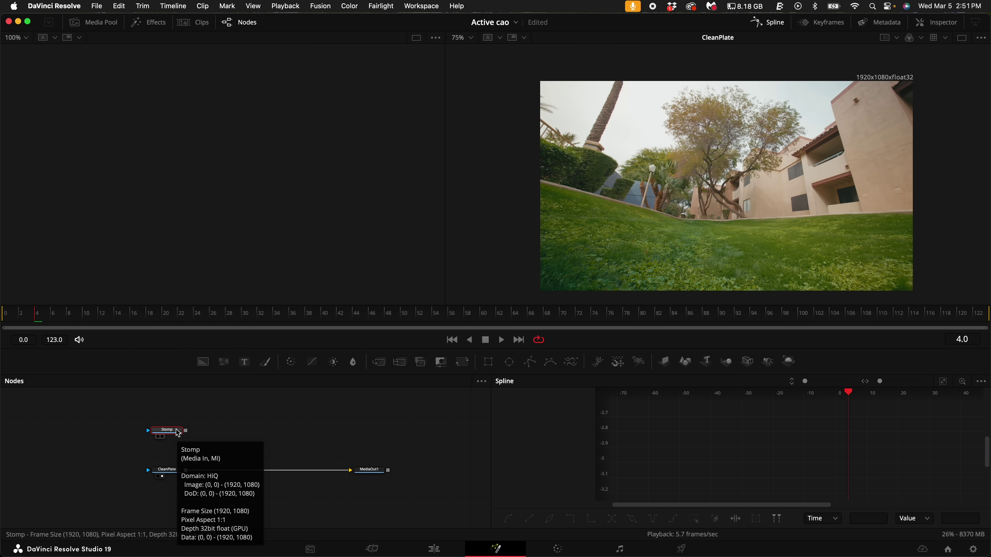
key(shift+space)
text(glow)
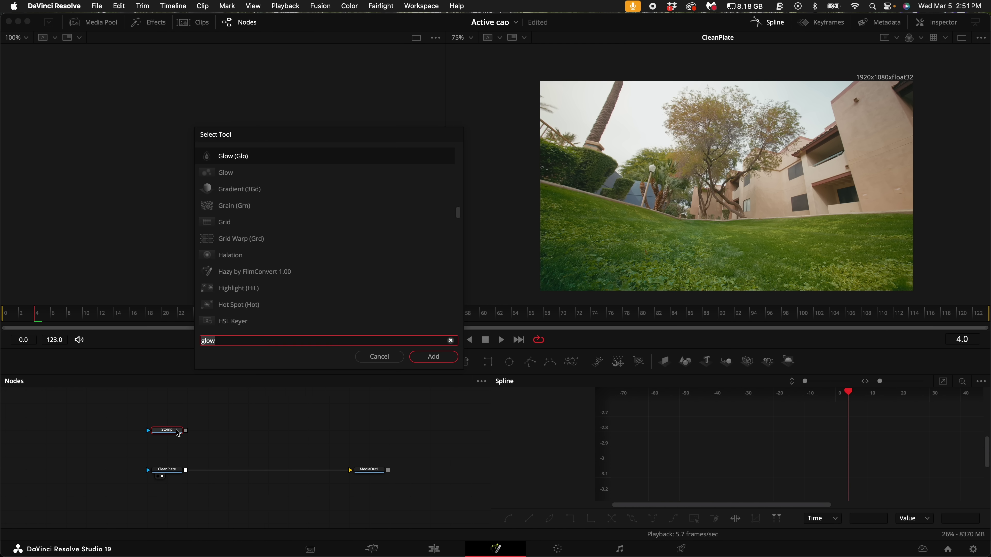
text(magic)
key(Return)
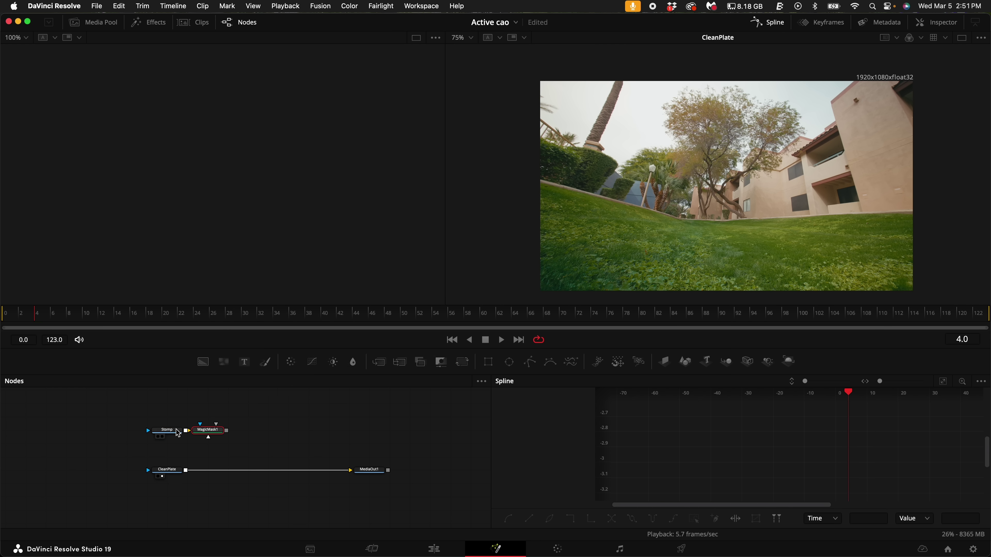
drag(198, 430, 253, 237)
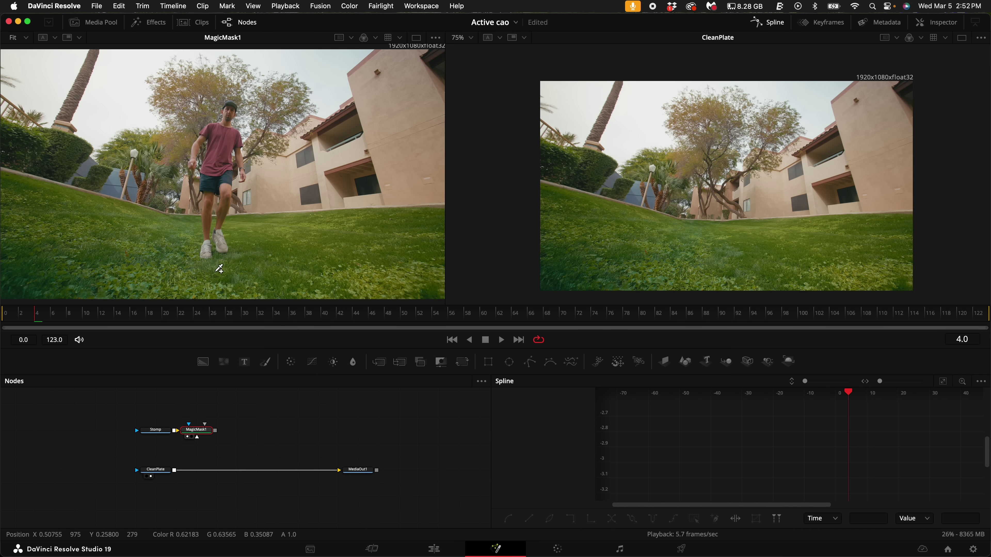
drag(227, 115, 209, 195)
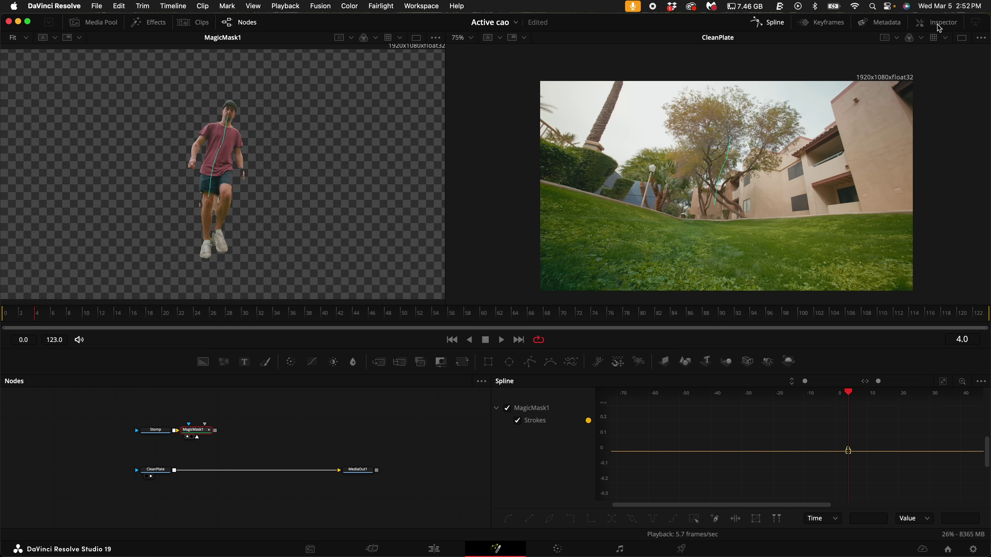
Step: Set the Magic Mask quality to Better and track it bidirectionally through the clip
click(936, 22)
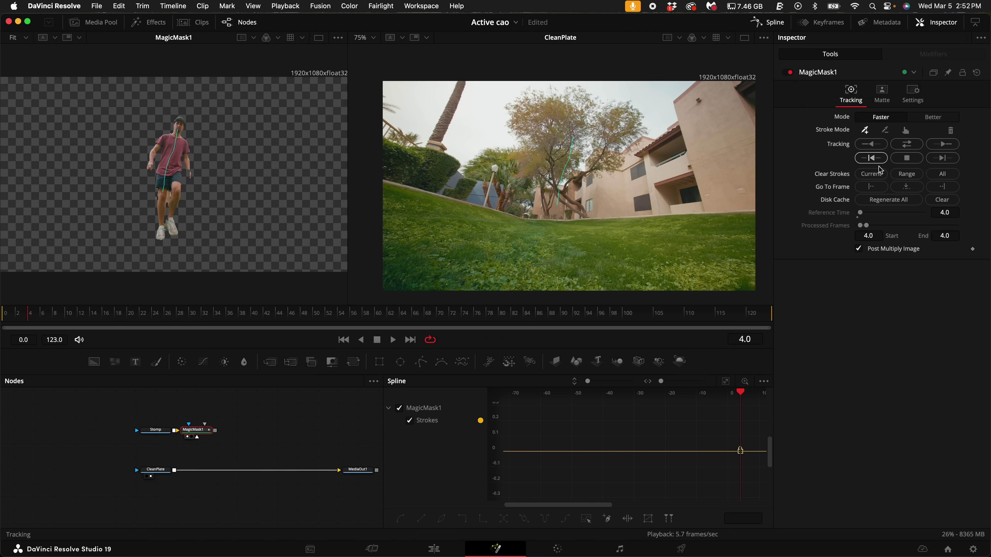
click(932, 117)
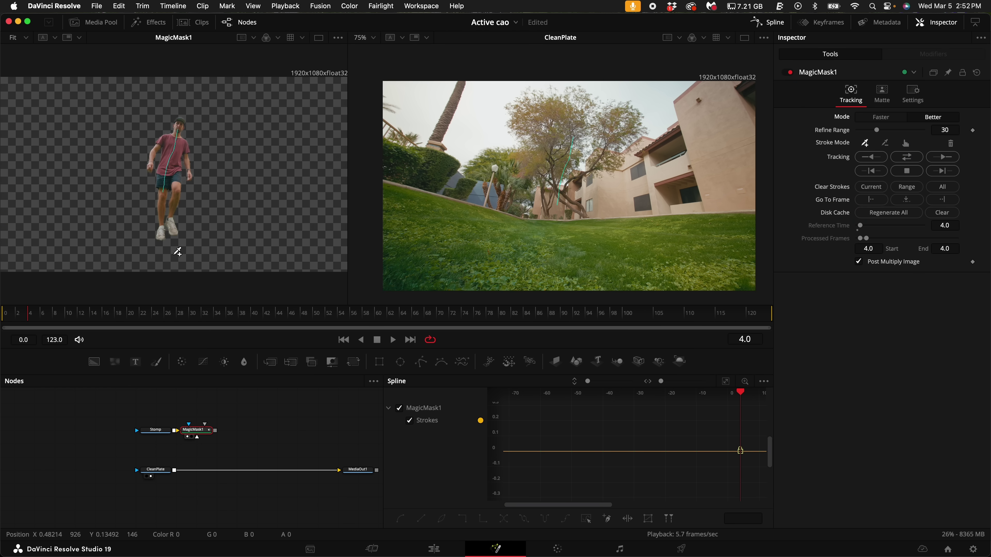
click(906, 157)
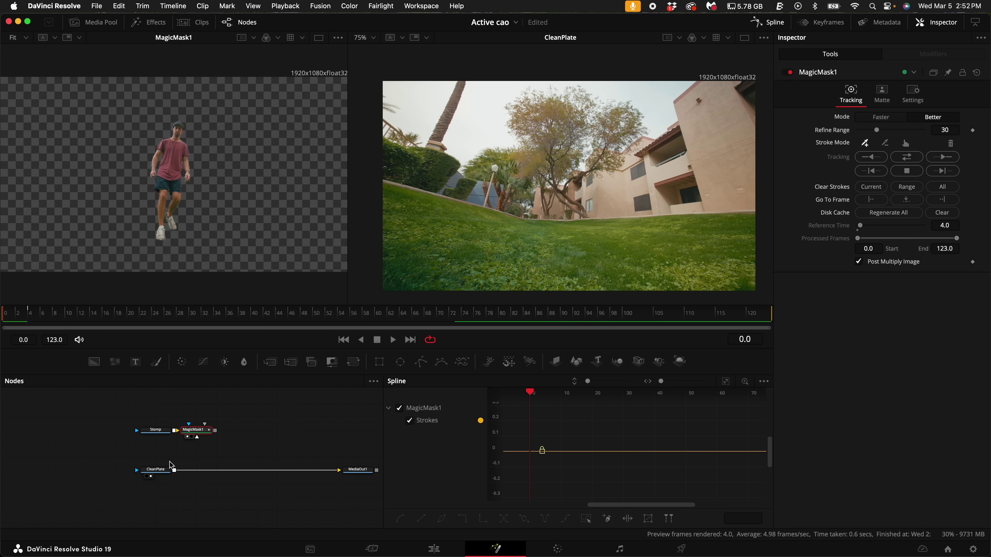
click(162, 472)
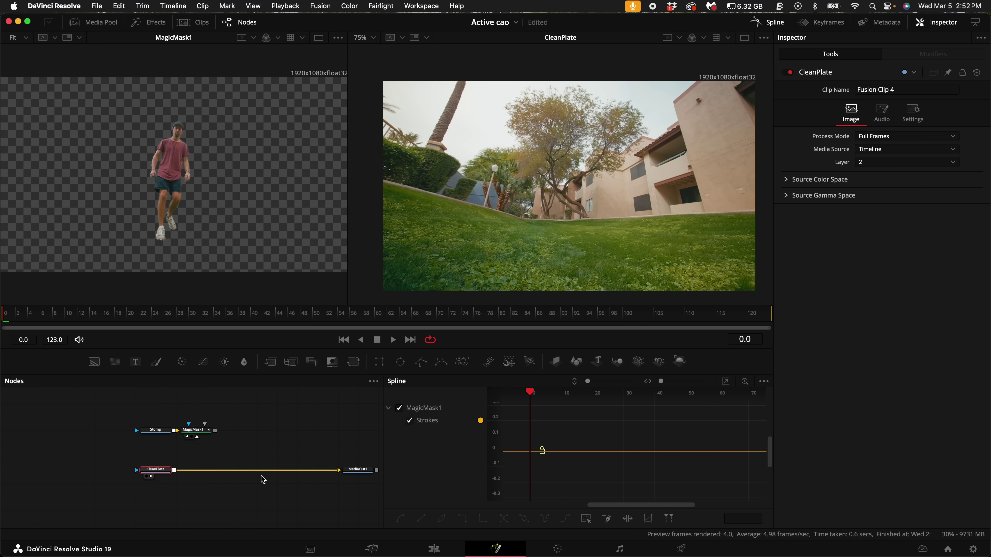
Step: Add a Displace node after CleanPlate with MagicMask1 feeding its foreground
key(shift+space)
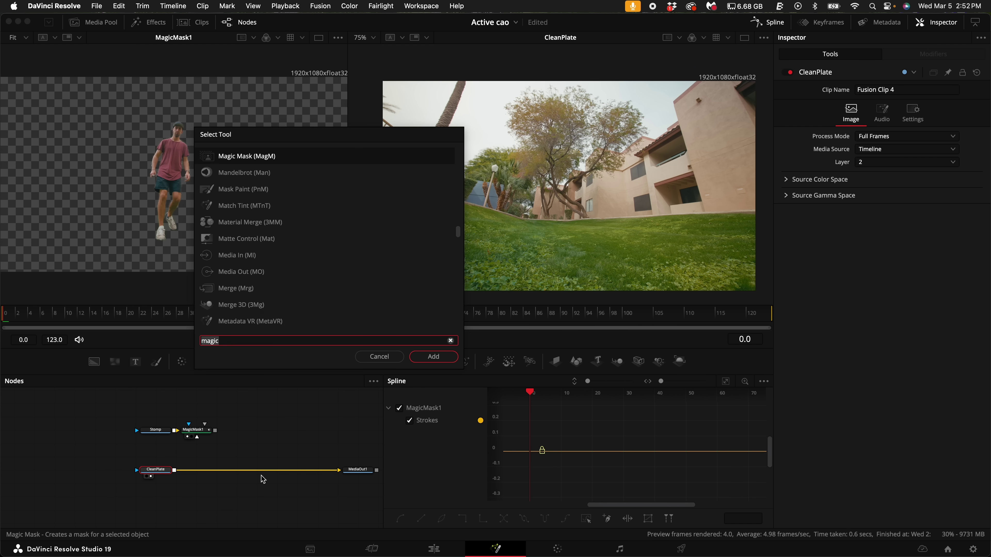
text(disp)
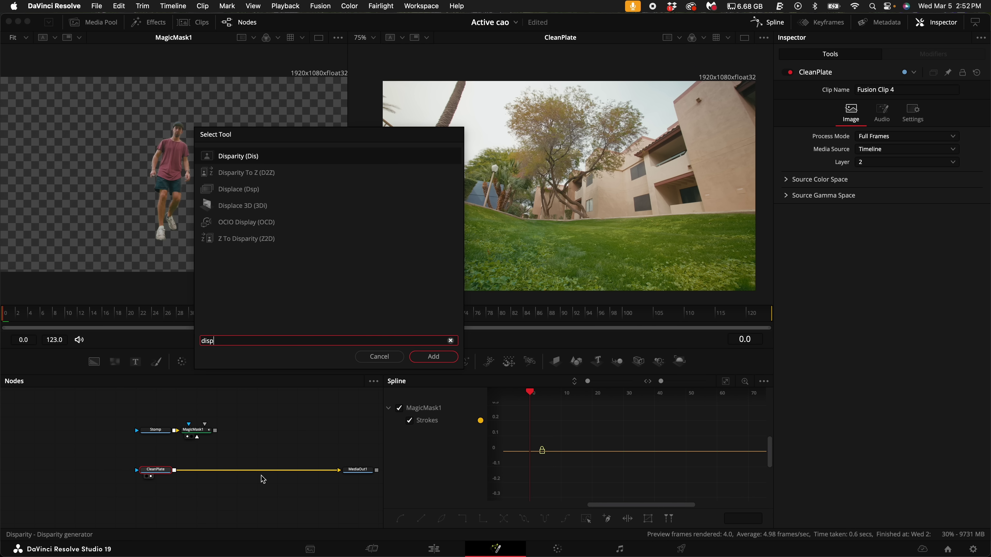
key(Down)
key(Down)
key(Return)
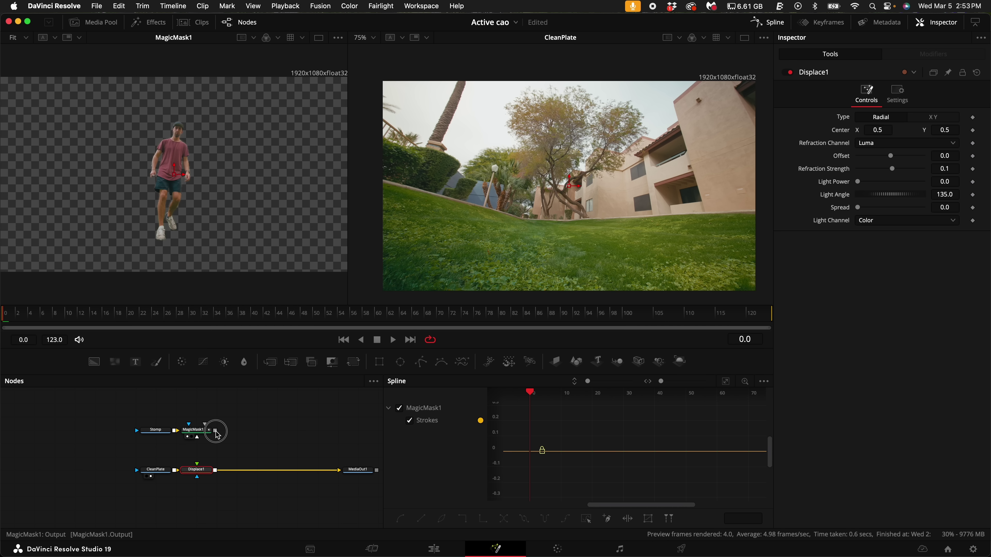
drag(216, 431, 197, 465)
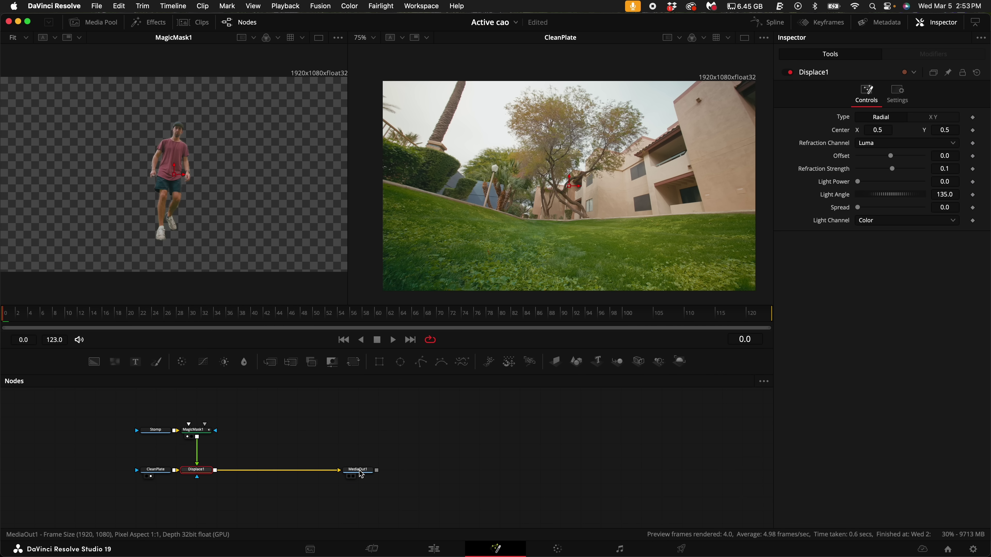
Step: View MediaOut1 in a single viewer and set Refraction Strength 2.0 and Light Power 0.283
drag(360, 474, 566, 183)
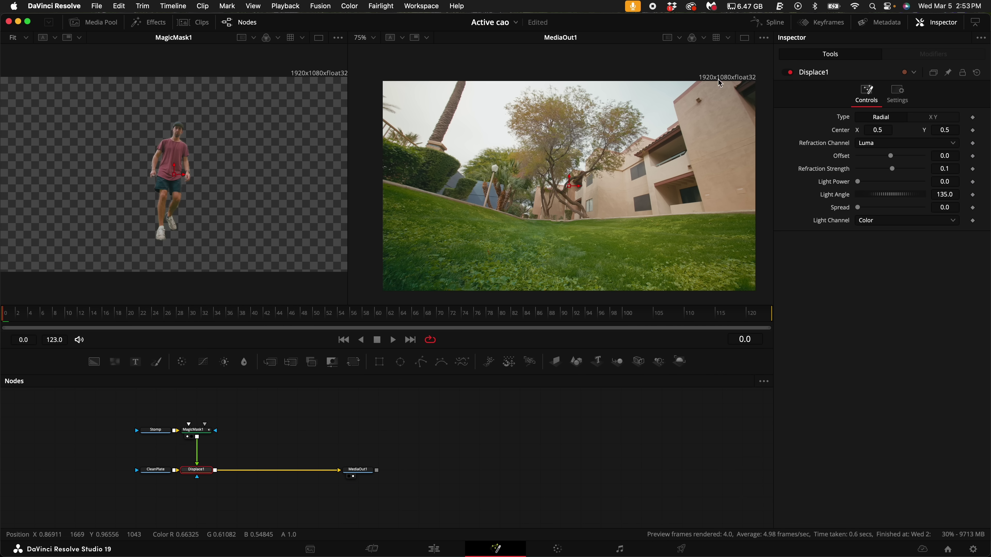
click(744, 39)
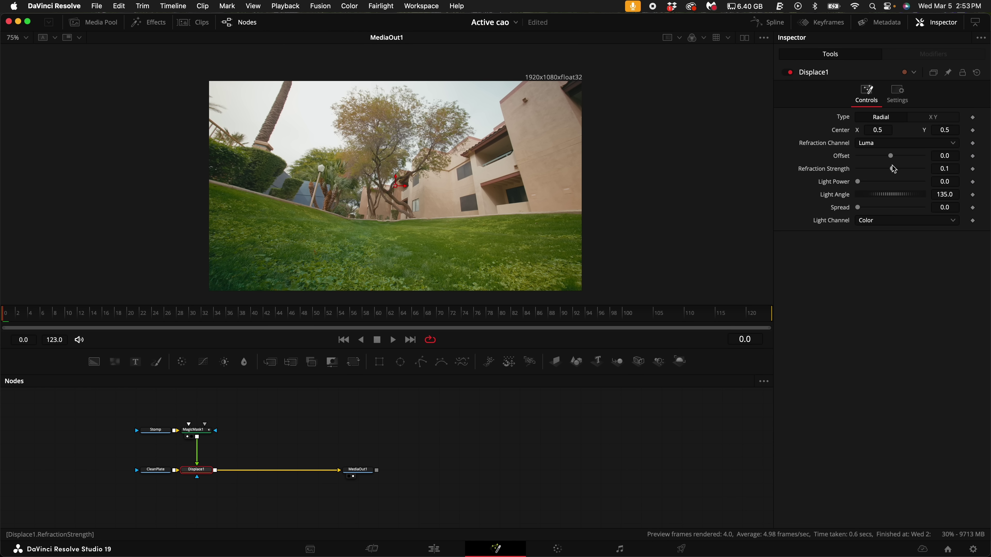
drag(893, 170, 958, 173)
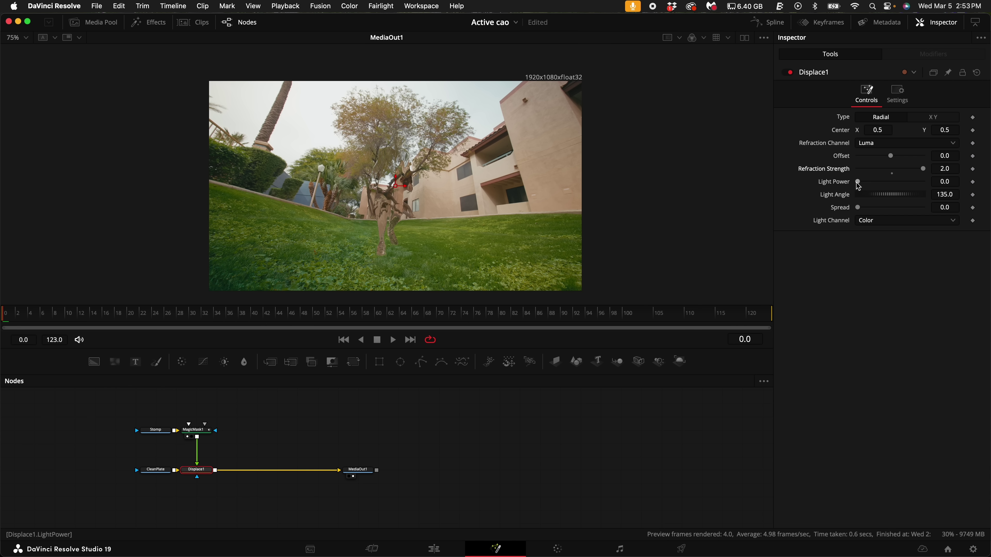
mouse_move(860, 186)
mouse_down()
mouse_move(825, 188)
mouse_move(864, 186)
mouse_up()
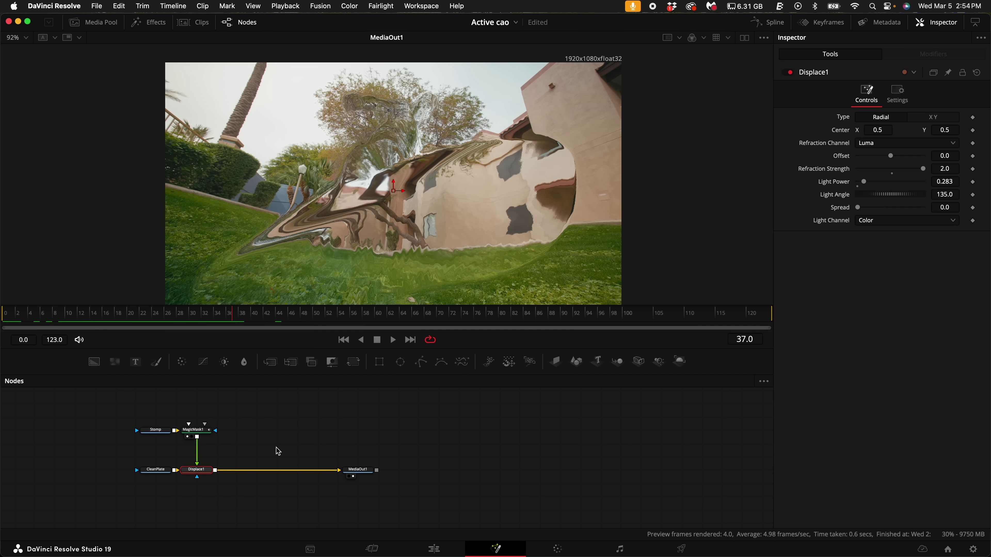
Step: Add Merge1 after Displace1, paste copies of Stomp and MagicMask1, and wire MagicMask1_1 into Merge1's foreground
click(272, 364)
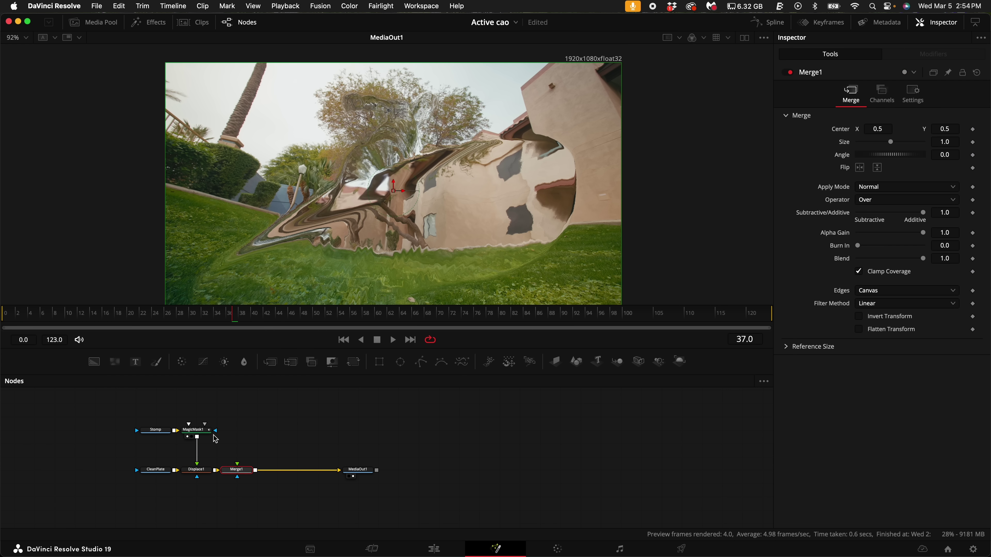
scroll(215, 439, up, 2)
drag(230, 431, 129, 472)
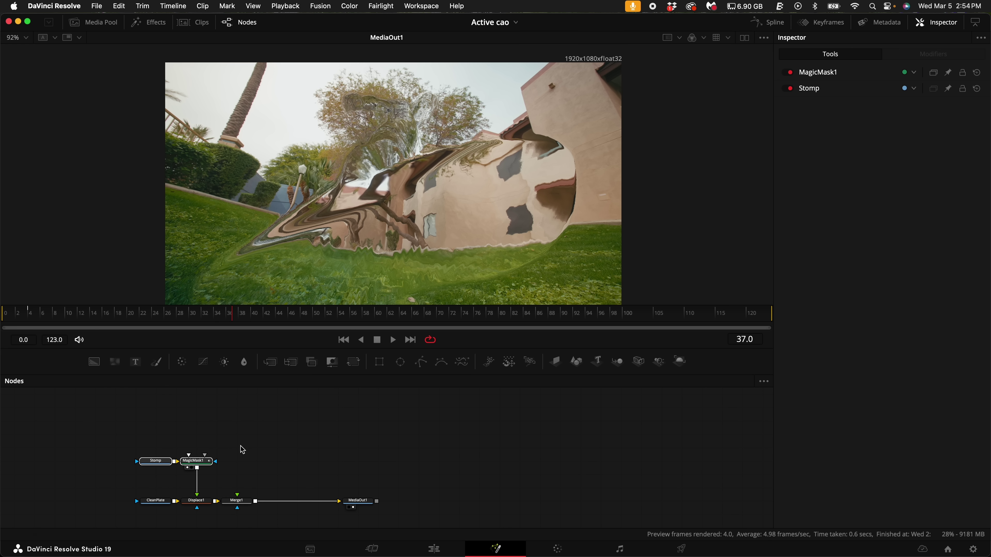
click(286, 424)
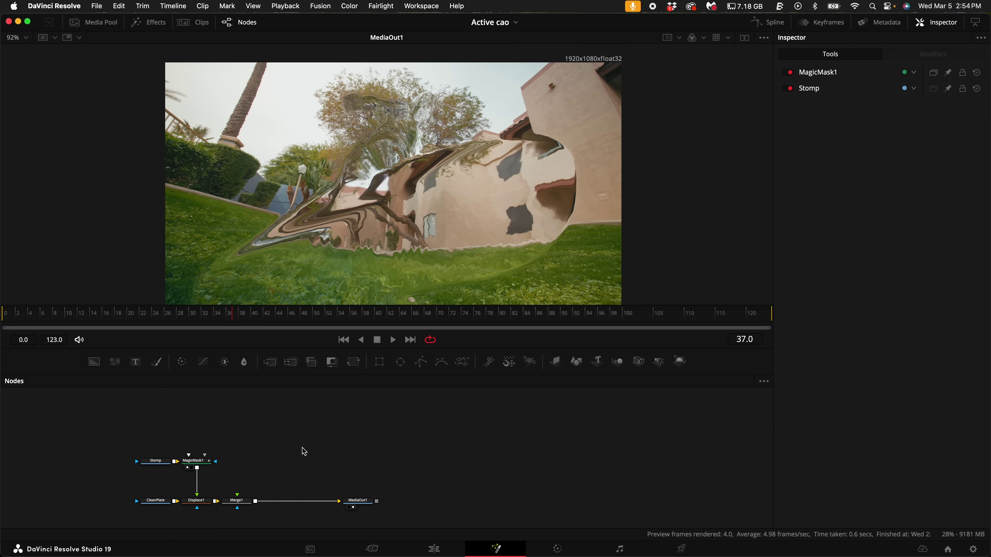
key(super+v)
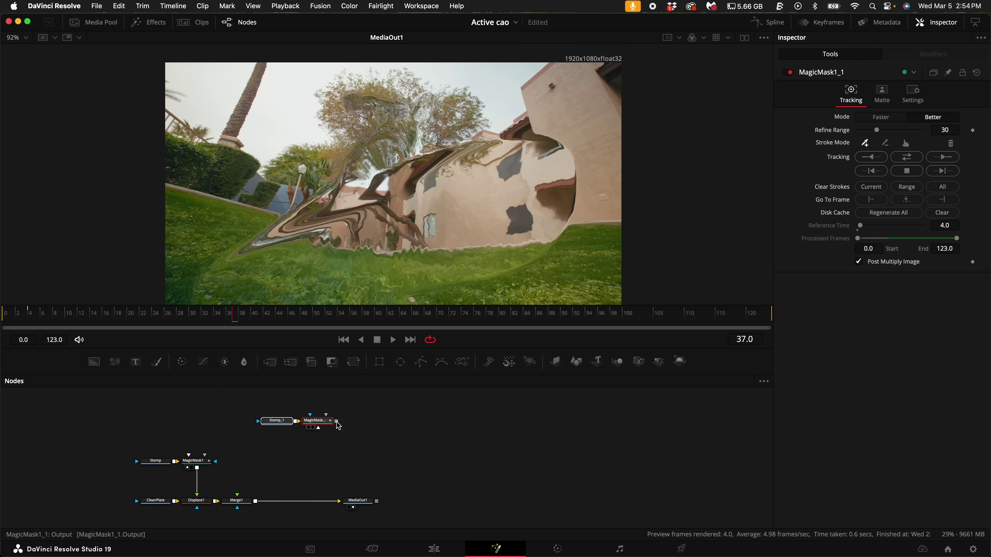
drag(337, 423, 238, 496)
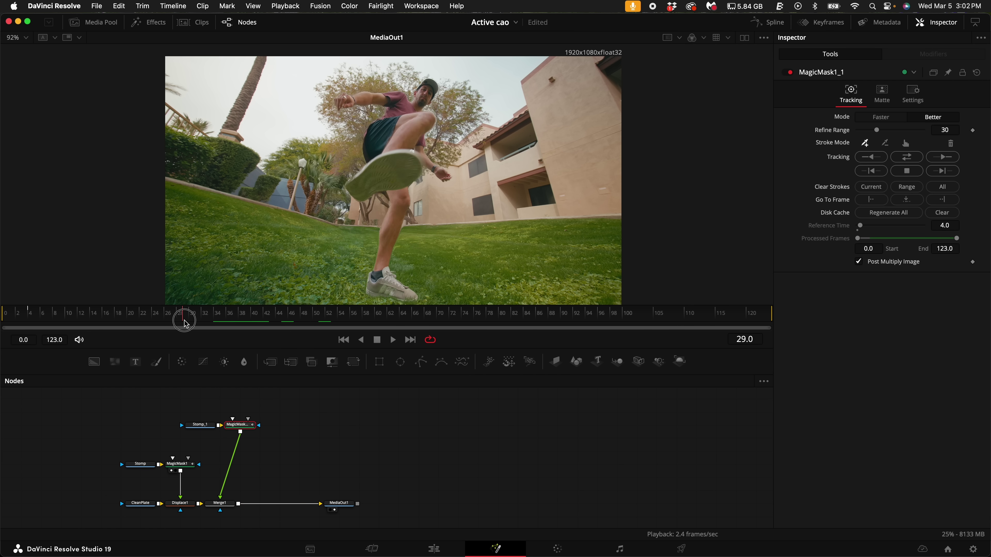
drag(186, 316, 242, 316)
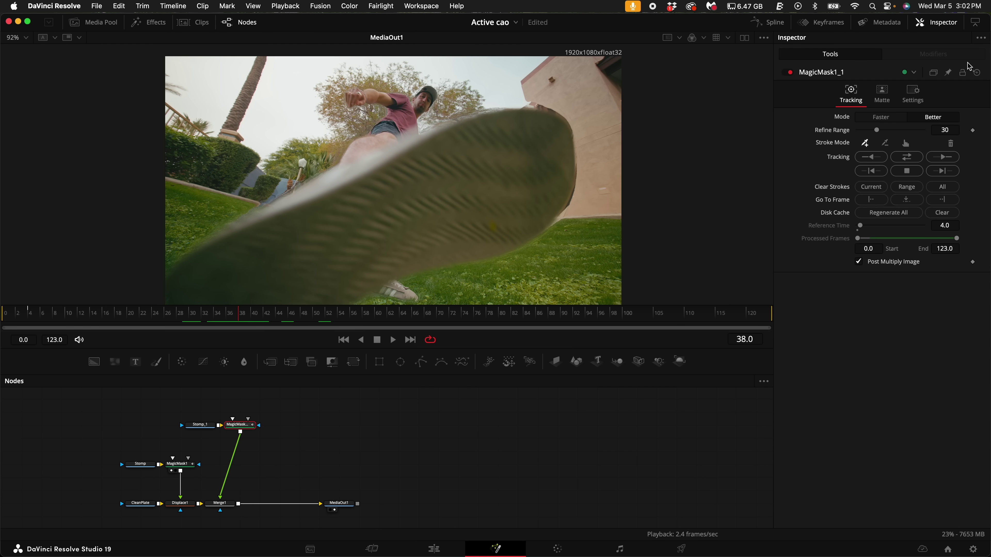
Step: In MagicMask1_1's Matte settings, keyframe Erode/Dilate at 0.0 on frame 38
click(952, 23)
click(952, 24)
click(881, 95)
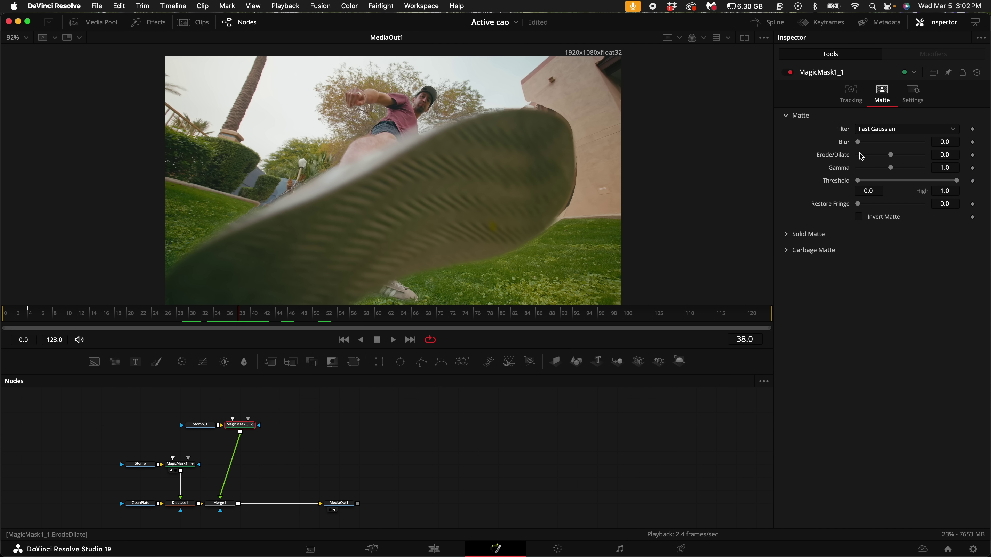
click(973, 156)
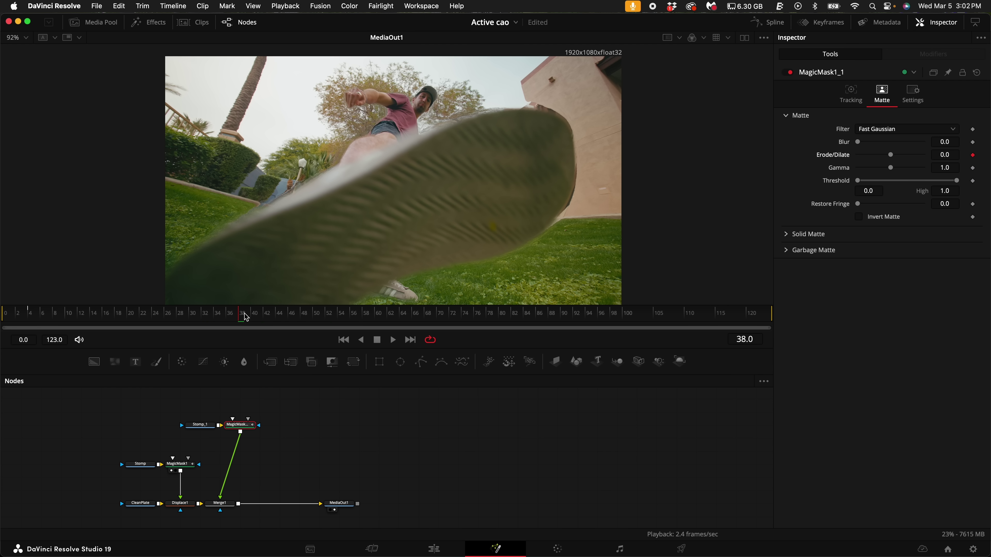
drag(246, 317, 399, 321)
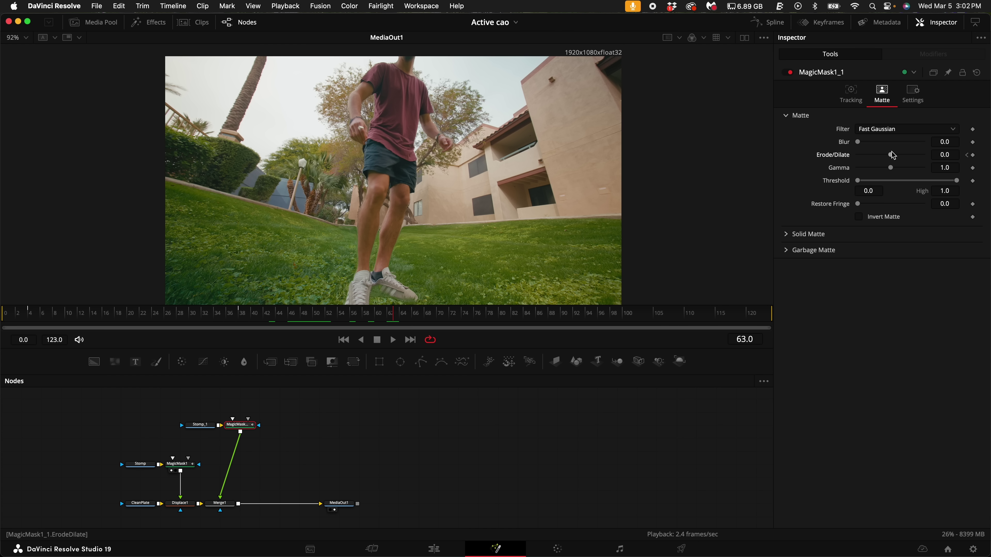
Step: Keyframe MagicMask1_1's Erode/Dilate at about -0.06 on frame 63, then return near frame 38
drag(892, 156, 835, 155)
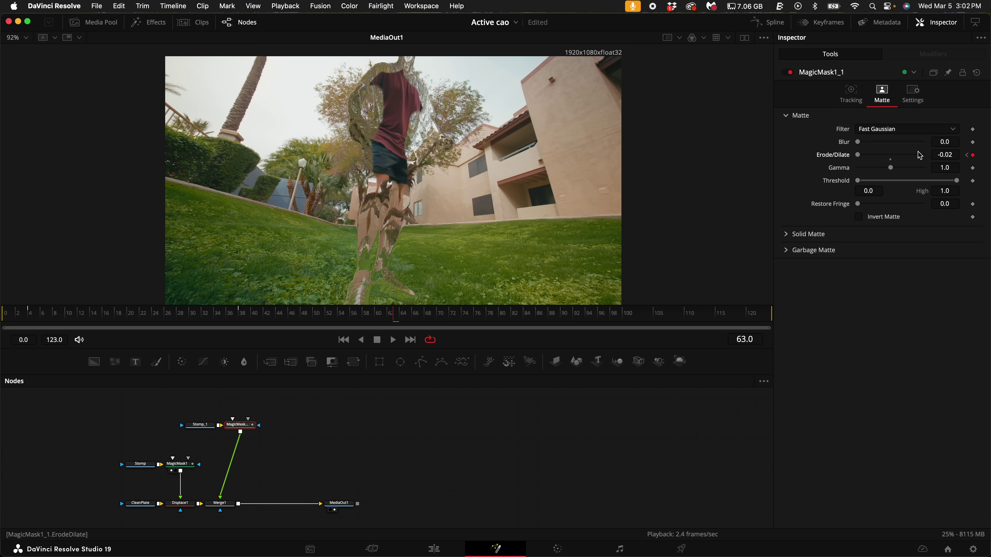
click(953, 155)
text(-0.04)
key(Return)
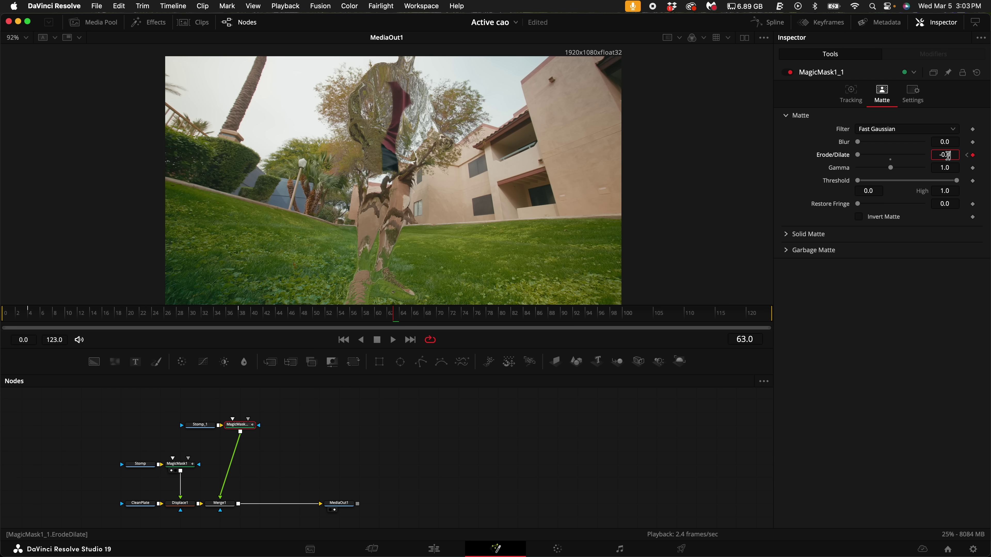
text(9)
key(Tab)
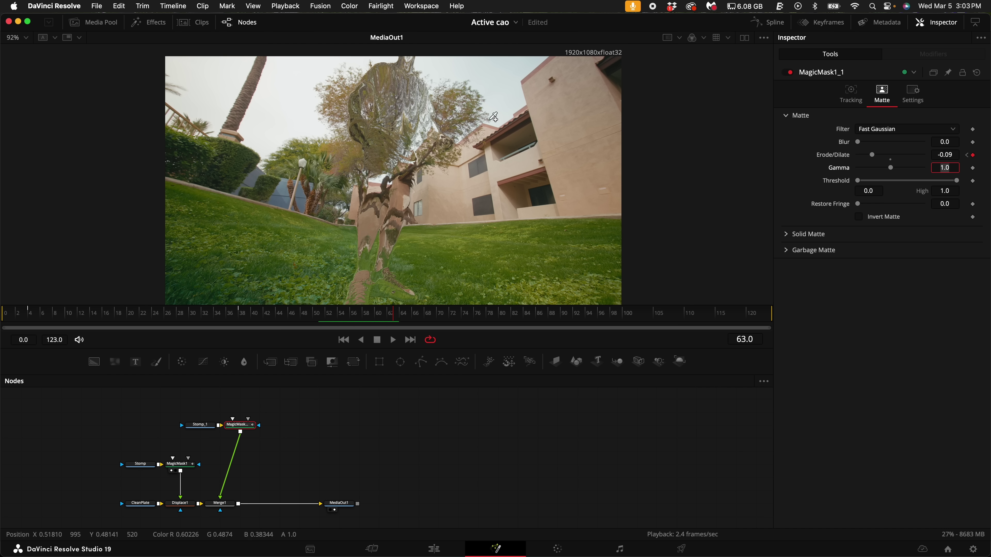
click(947, 154)
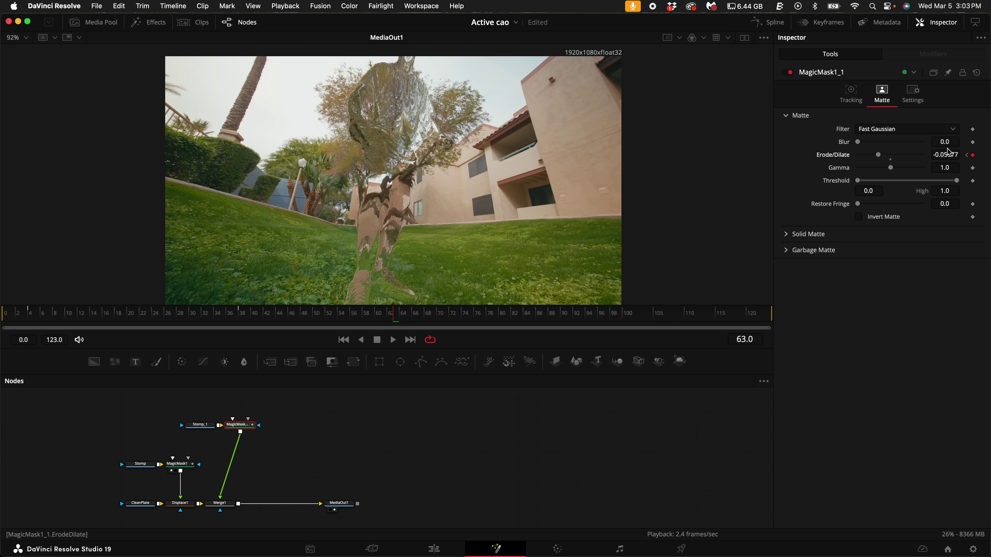
click(244, 320)
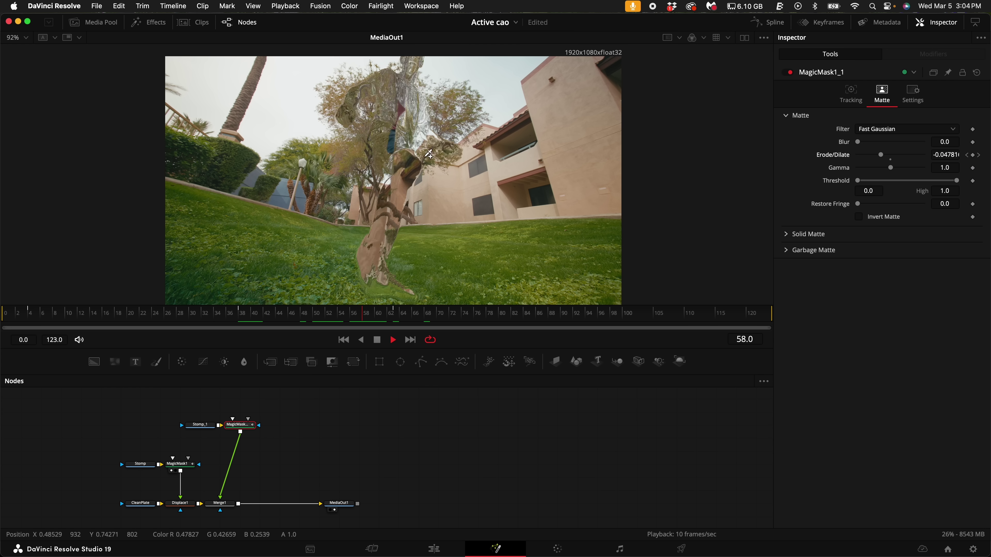
click(232, 320)
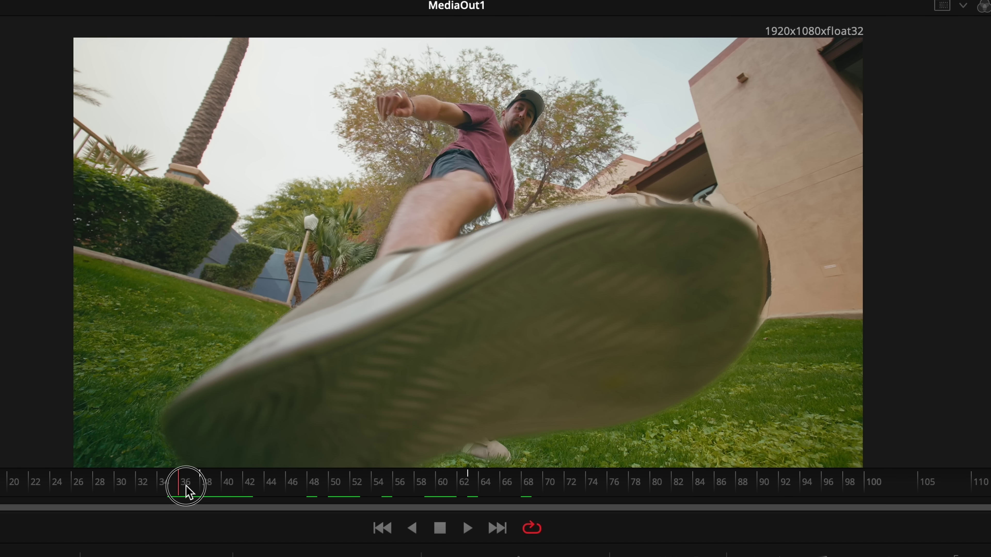
Step: Keyframe Displace1's Refraction Strength at 0.0 on frame 38, ramping to 2.0 a frame later
click(186, 487)
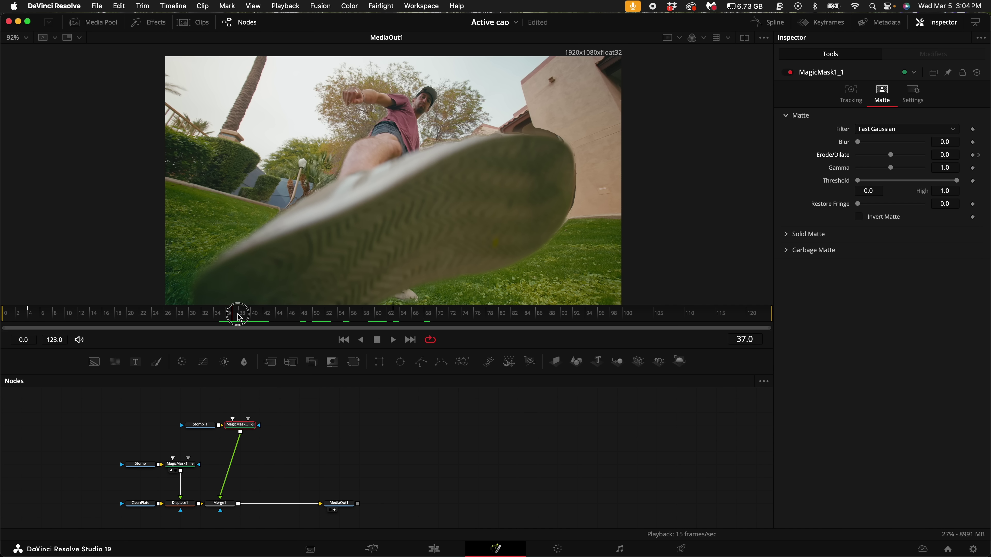
drag(237, 315, 240, 316)
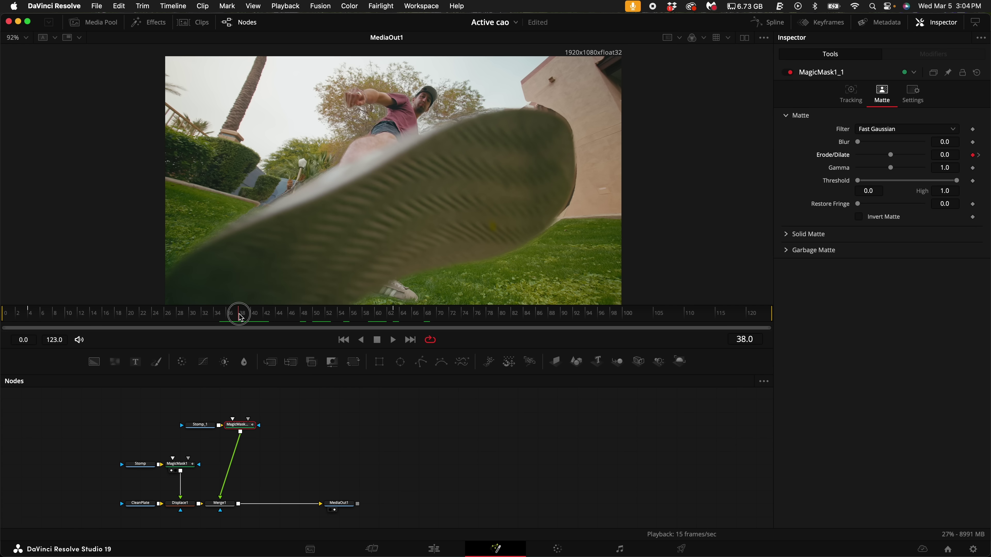
click(179, 506)
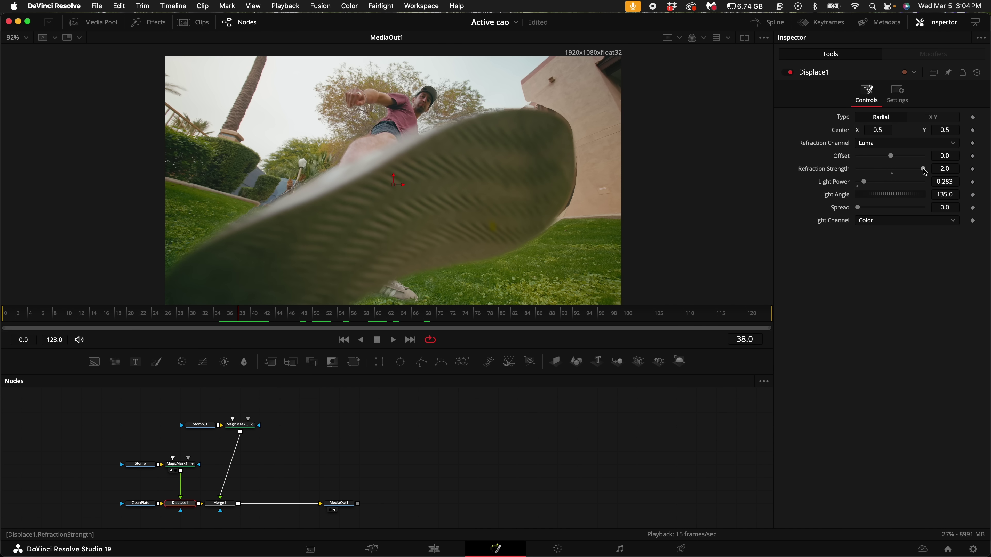
click(973, 170)
drag(923, 171, 890, 173)
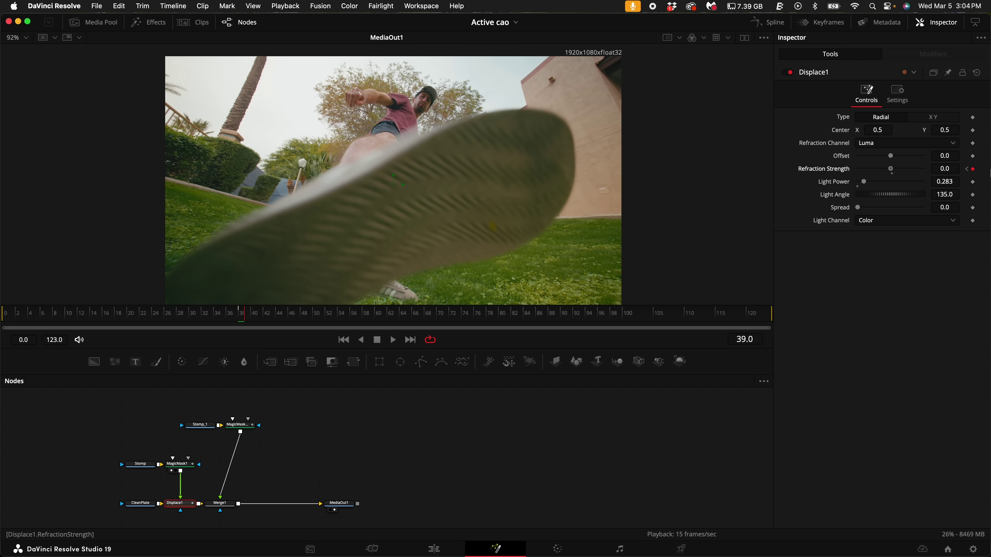
drag(892, 171, 923, 169)
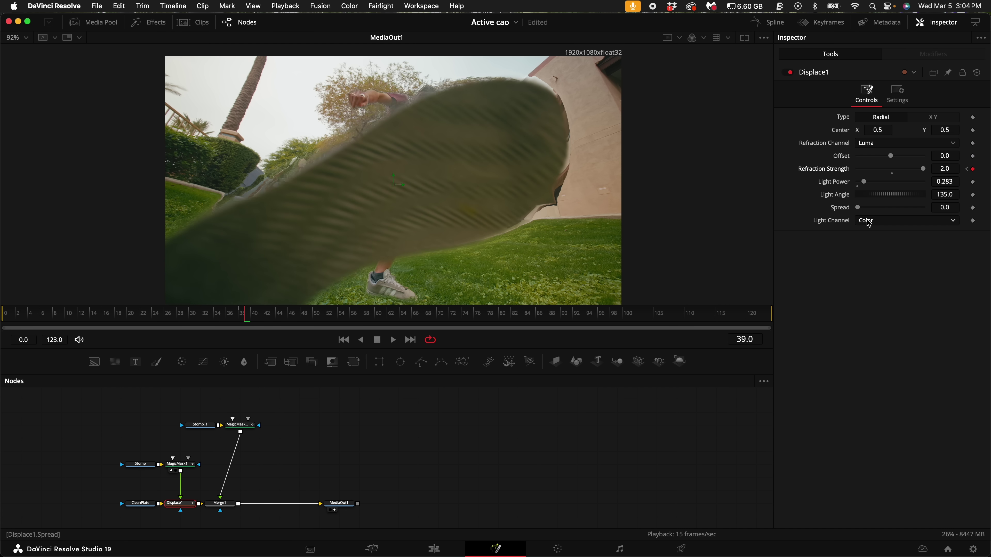
key(Left)
key(Left)
key(Left)
key(Left)
key(Left)
key(Left)
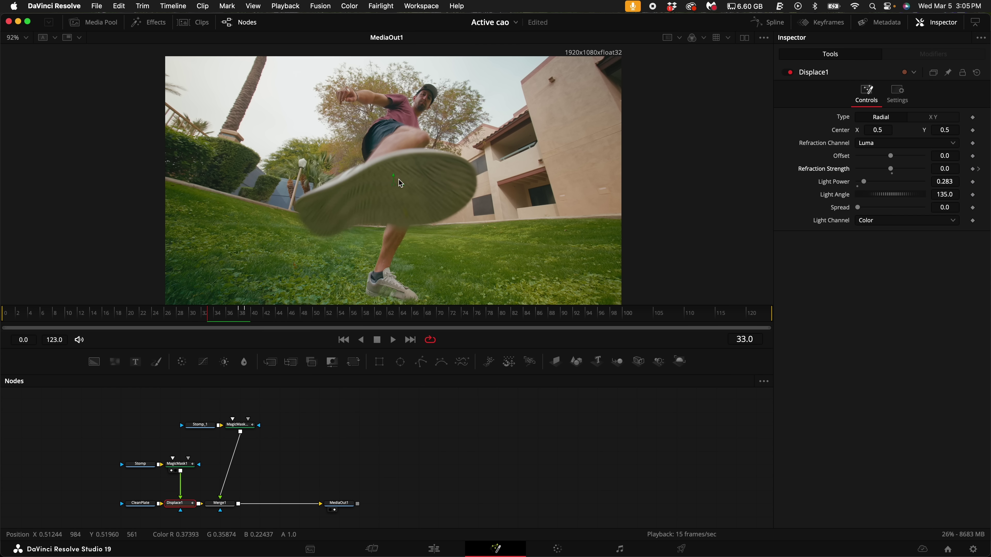
key(Right)
key(Right)
key(Right)
key(Right)
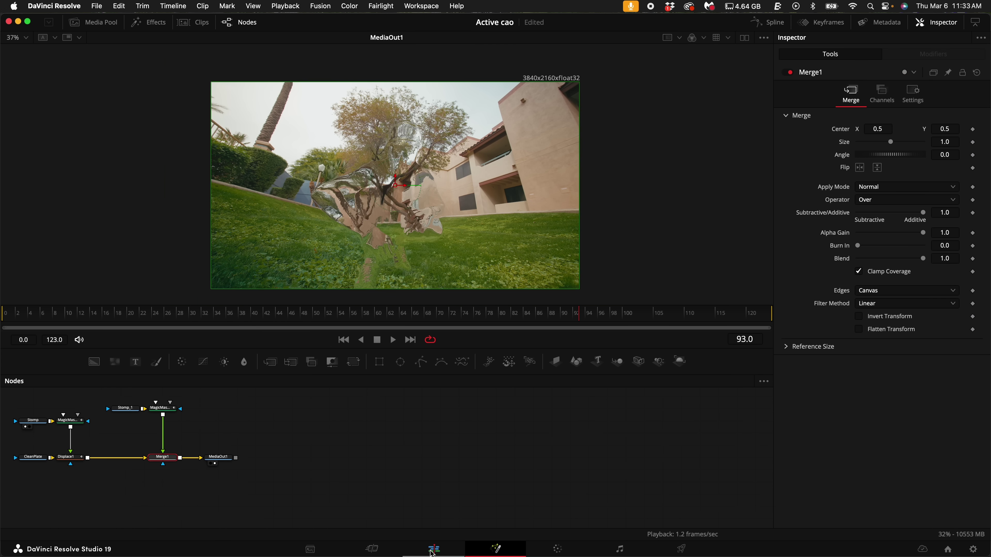
click(434, 549)
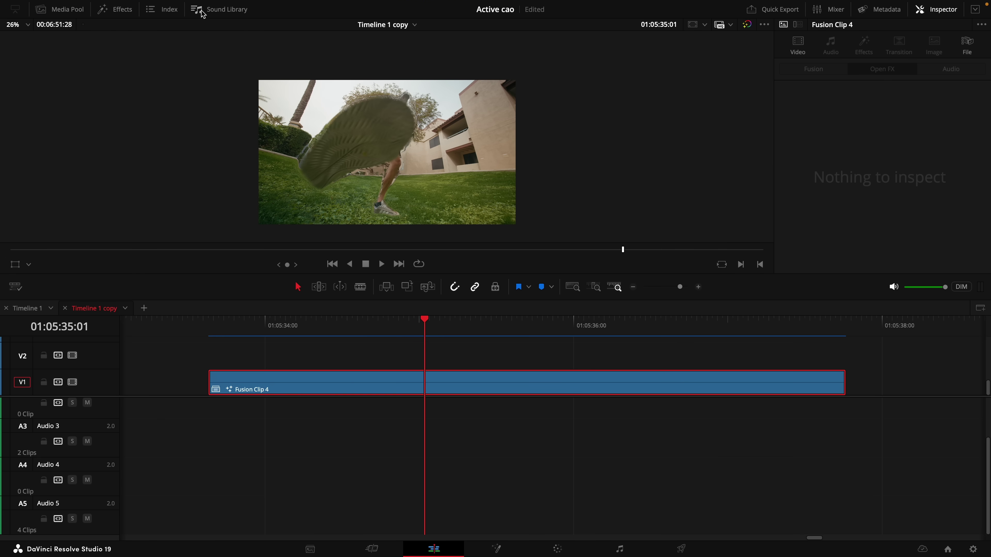
Step: Apply the Camera Shake Open FX effect to Fusion Clip 4 and preview it
click(122, 12)
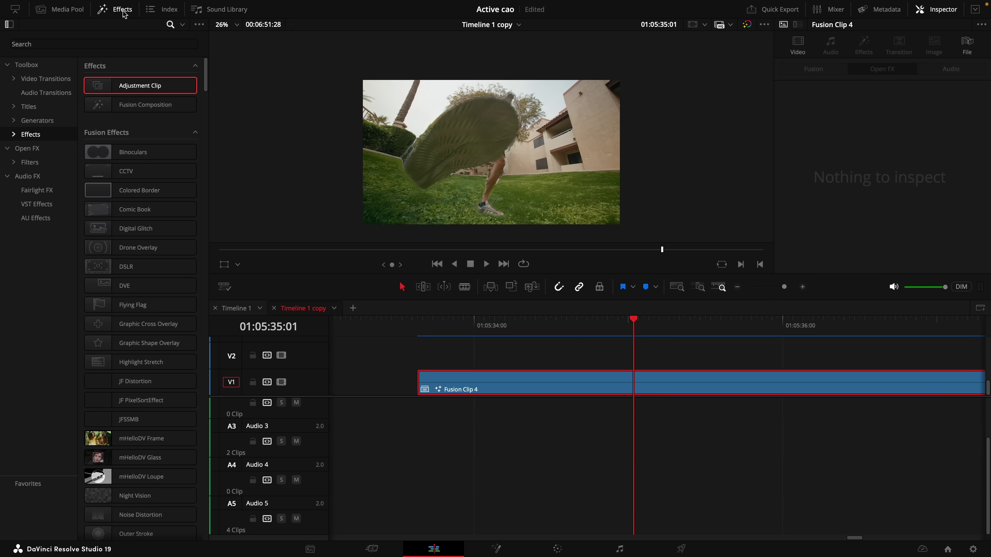
click(31, 149)
click(70, 48)
text(camera)
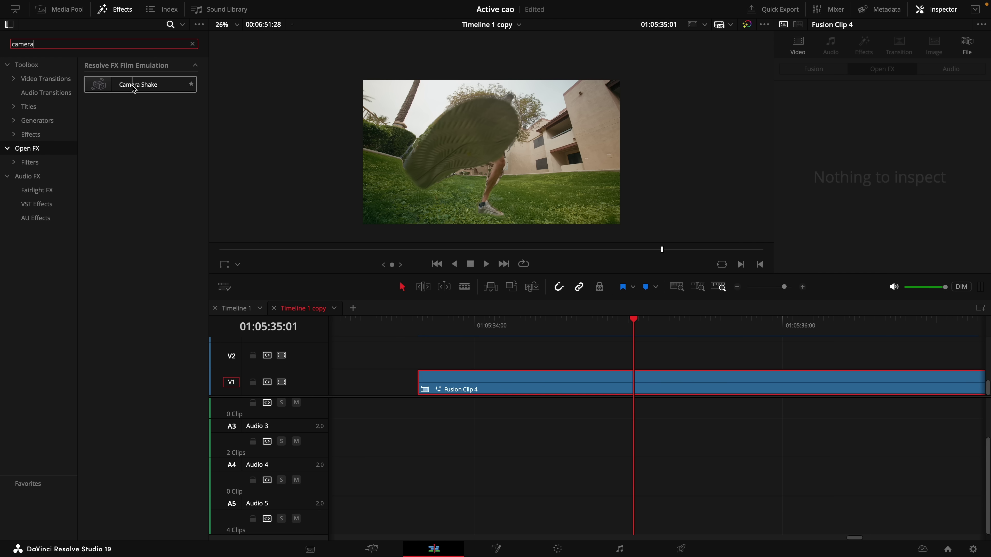
drag(138, 84, 615, 388)
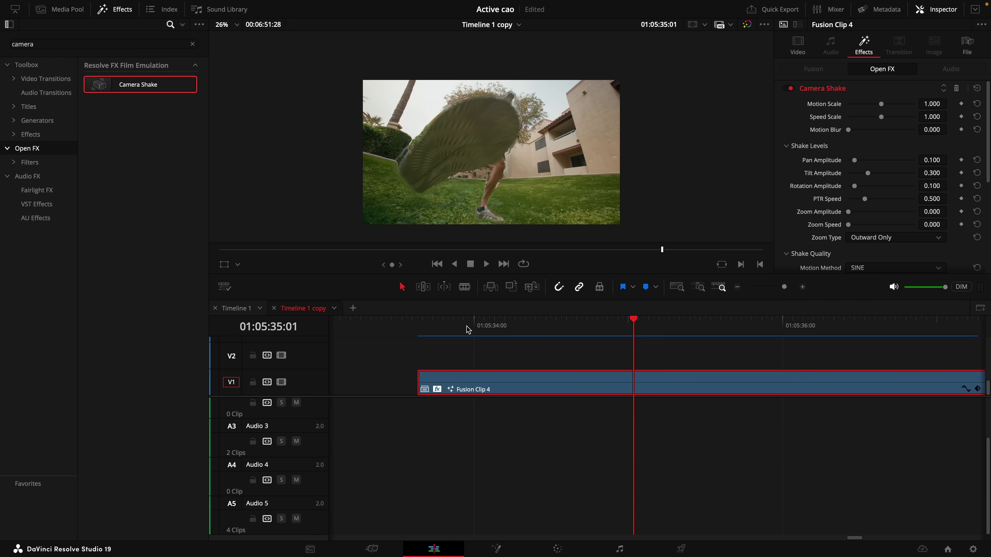
click(407, 325)
key(space)
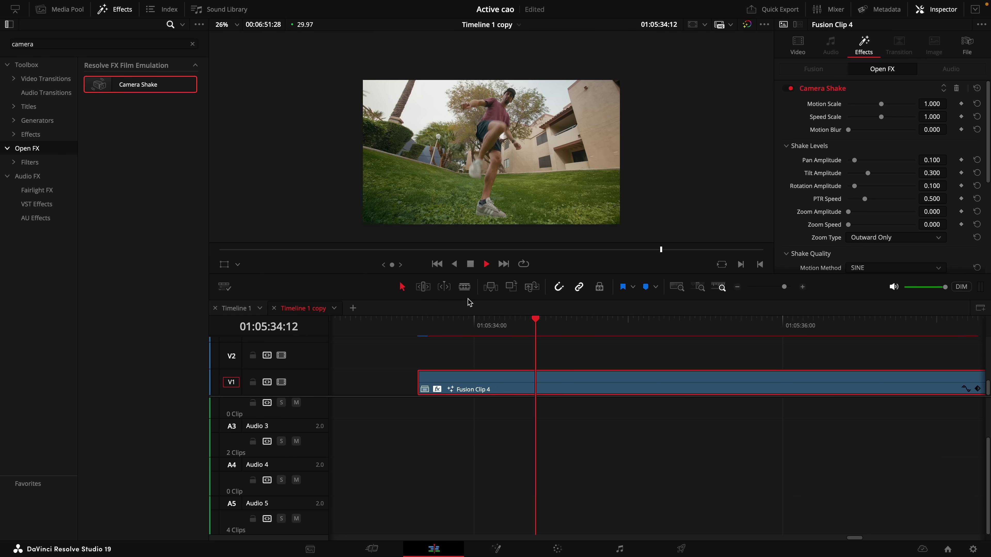
key(space)
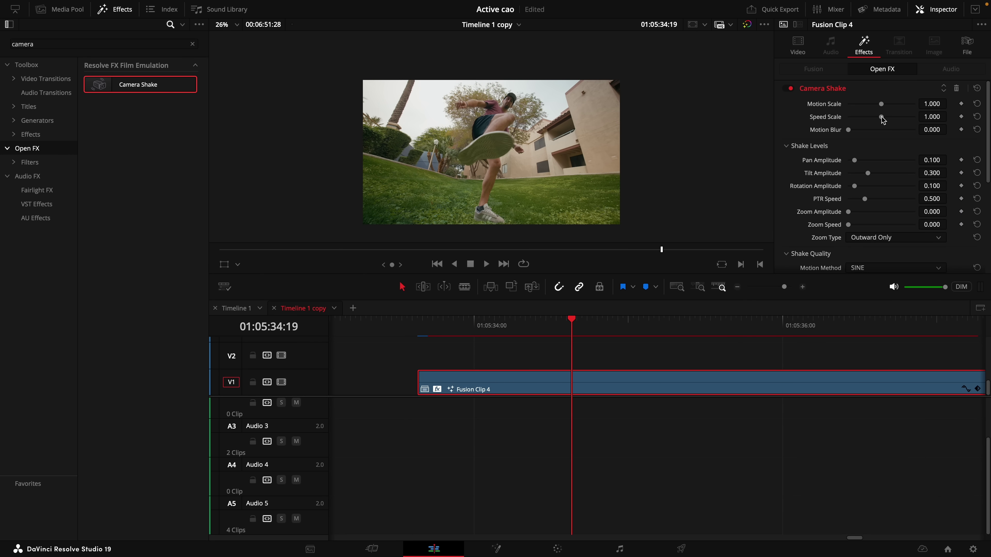
Step: Slow the camera shake to Speed Scale 0.186 and PTR Speed 0.155, then replay it
drag(882, 117, 853, 117)
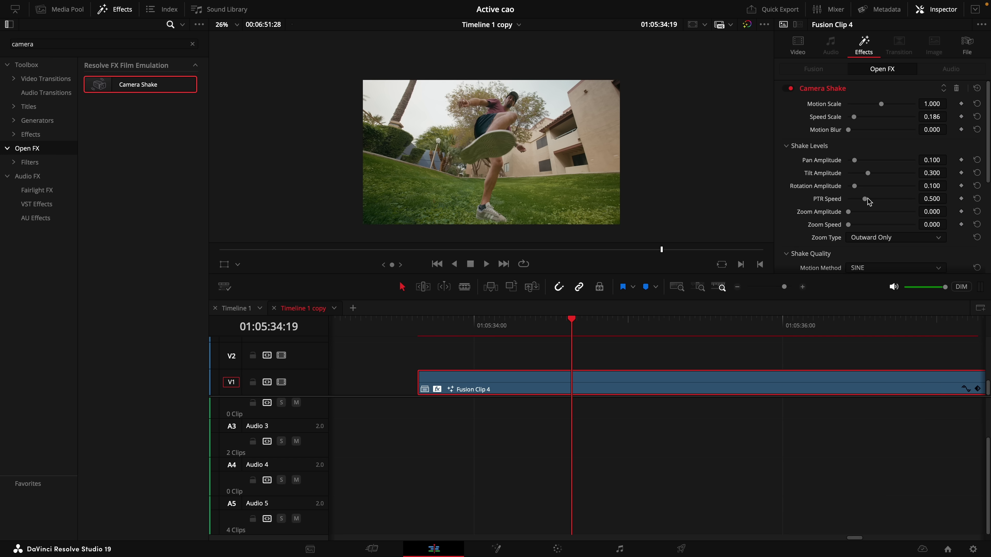
drag(866, 199, 855, 199)
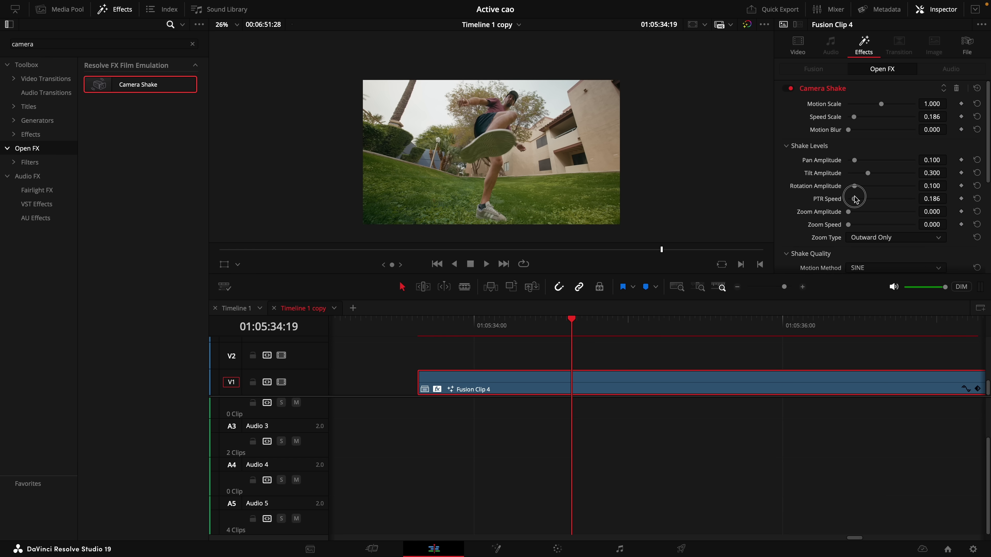
click(417, 333)
key(space)
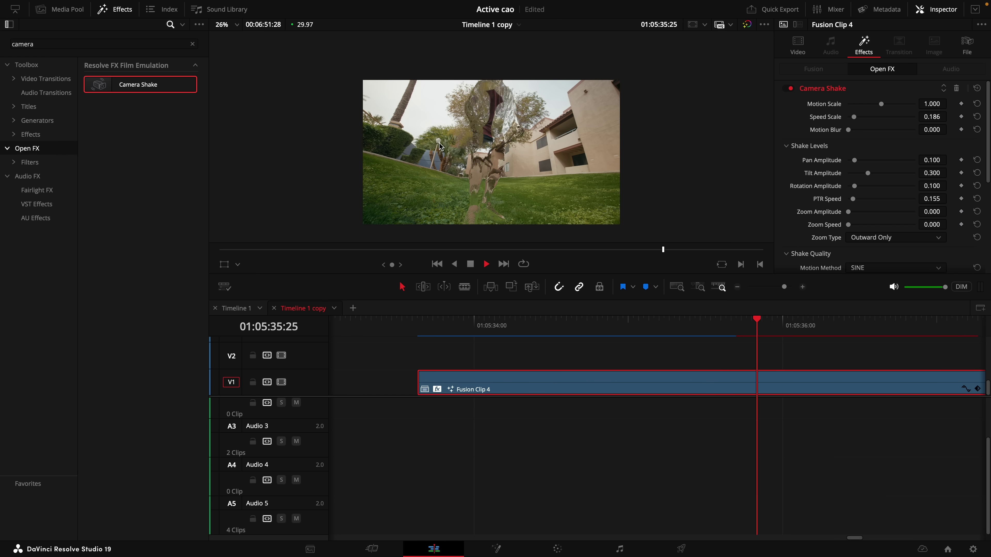
click(32, 134)
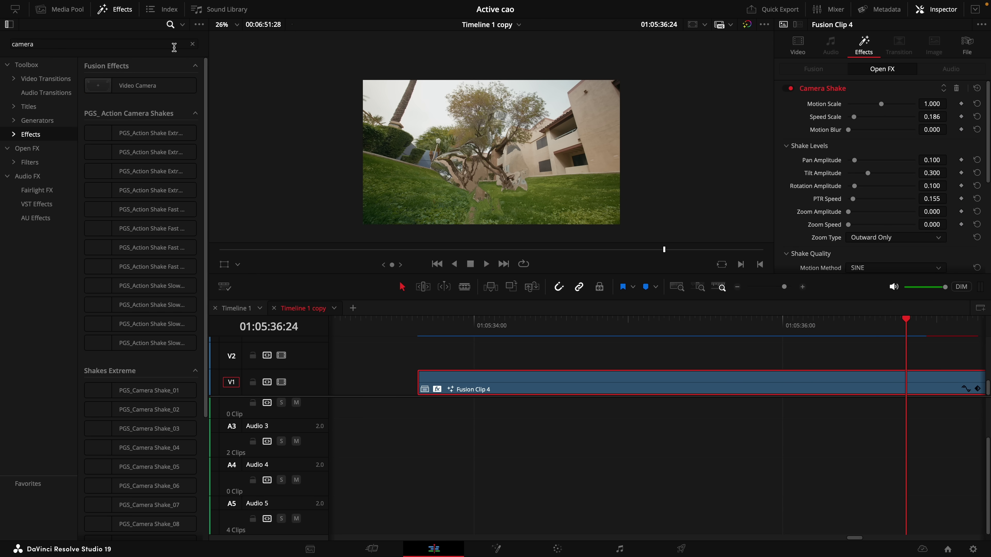
Step: Place an Adjustment Clip on V2 and find the frame where the foot hits the lens
click(192, 43)
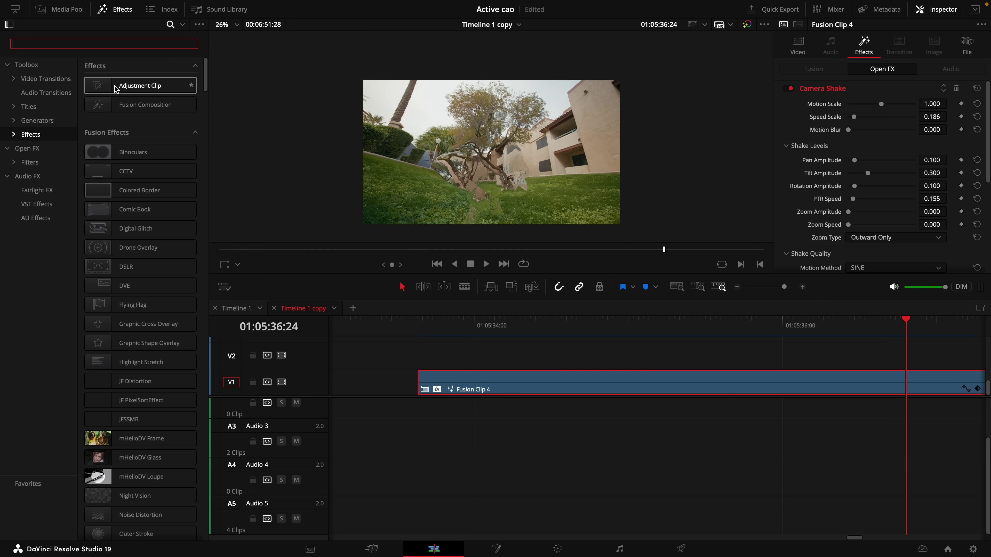
drag(139, 86, 532, 351)
mouse_move(622, 327)
mouse_down()
mouse_move(546, 327)
mouse_move(618, 328)
mouse_up()
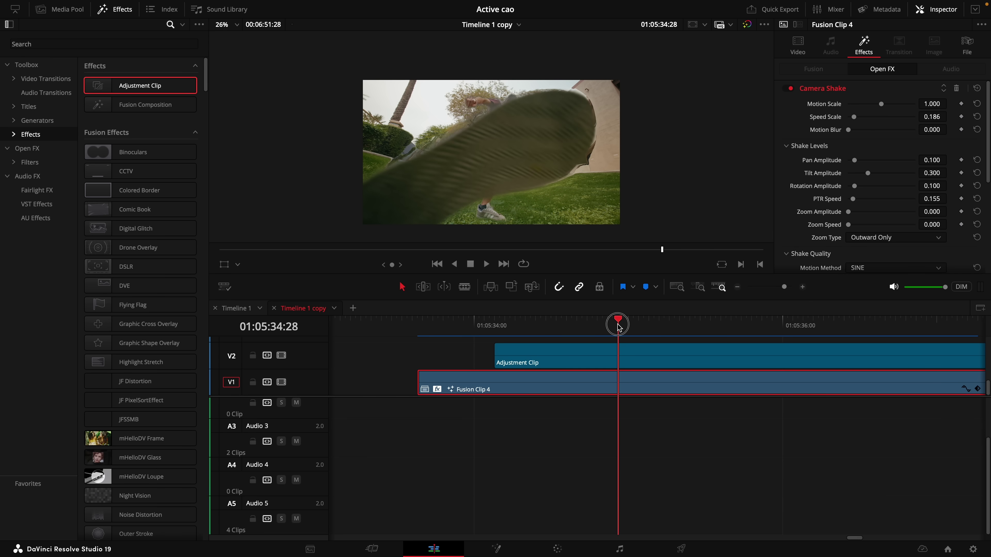
Step: Trim the adjustment clip down to a few frames starting at the kick's impact
click(626, 354)
key(ctrl+b)
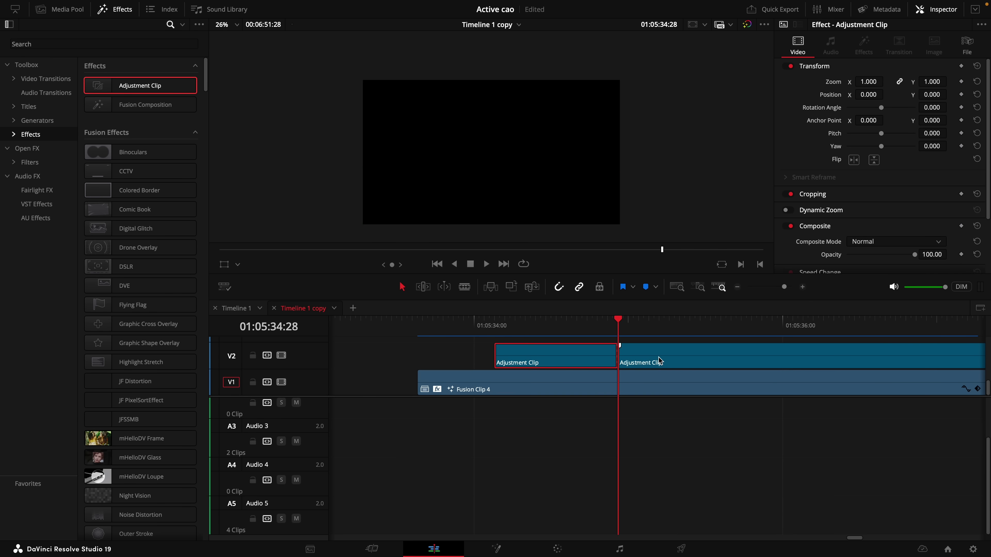
key(Delete)
key(Right)
key(Right)
key(Right)
key(Right)
key(Right)
key(ctrl+b)
click(676, 359)
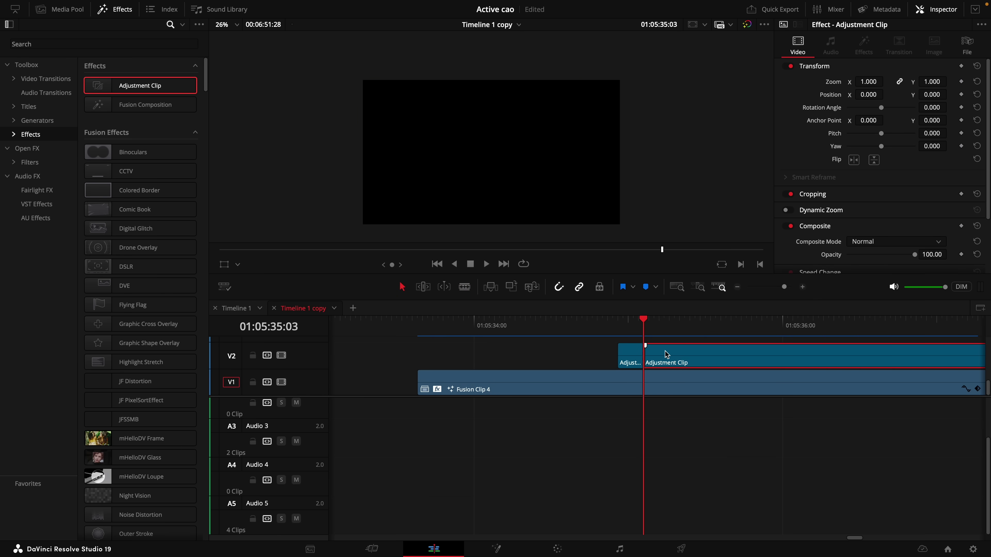
key(Delete)
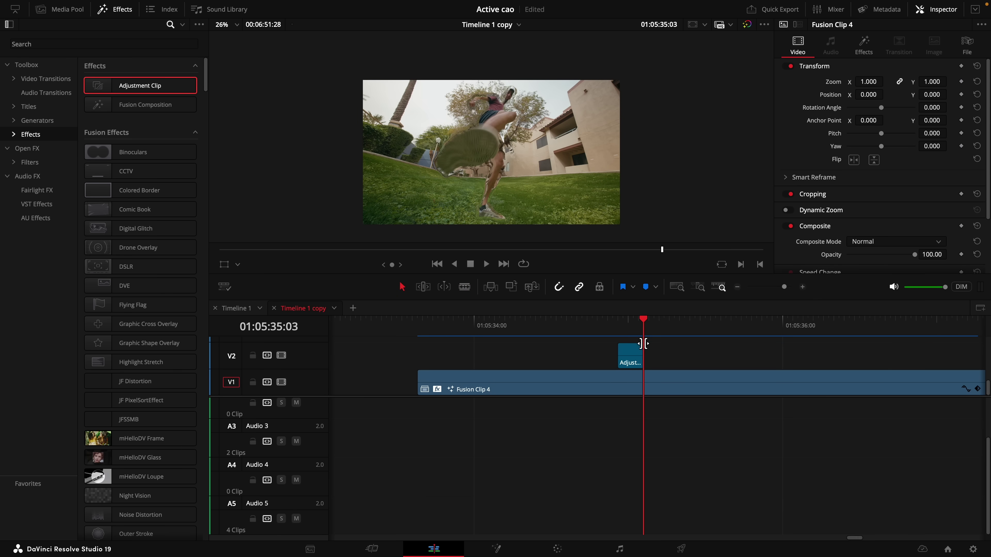
Step: Apply JF SHAKE SAUCE to the short adjustment clip and preview the shake at impact
click(15, 135)
click(58, 275)
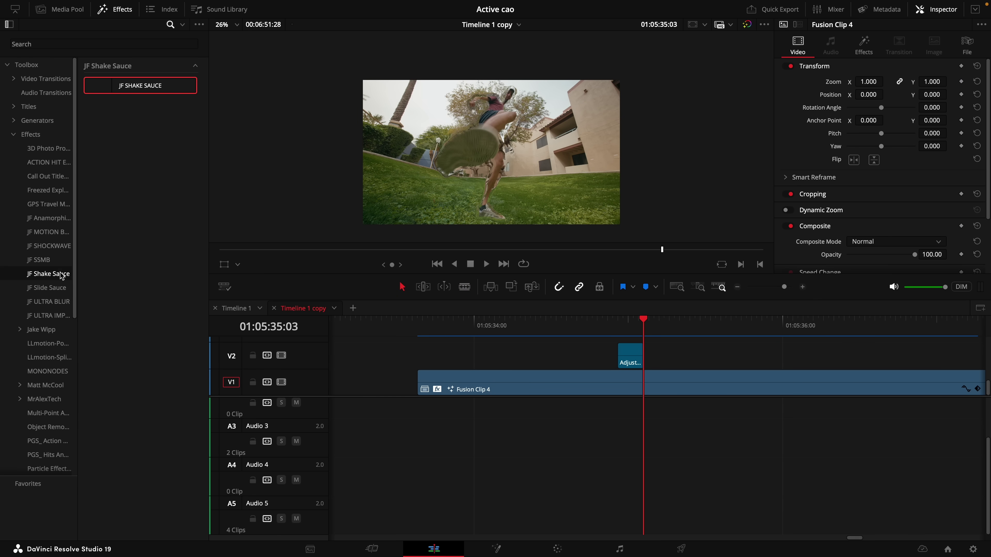
drag(130, 93, 629, 355)
click(623, 329)
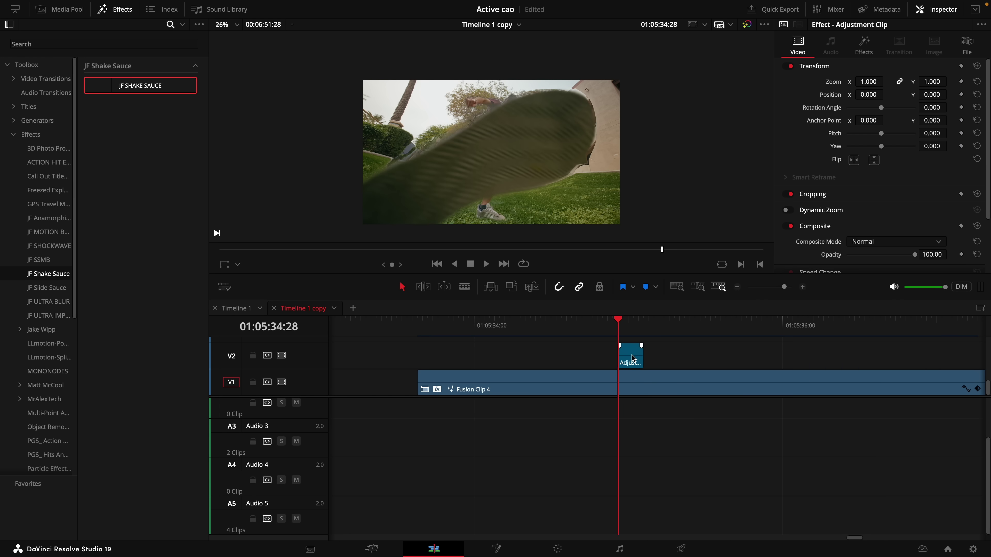